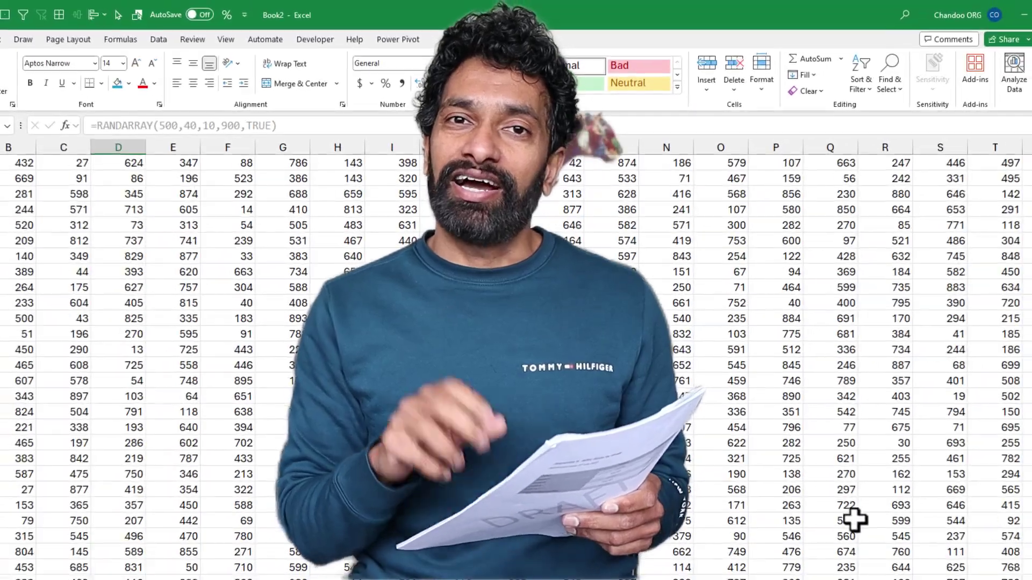
key("F9")
key("F9")
key("F9")
key("F9")
key("F9")
key("F9")
key("F9")
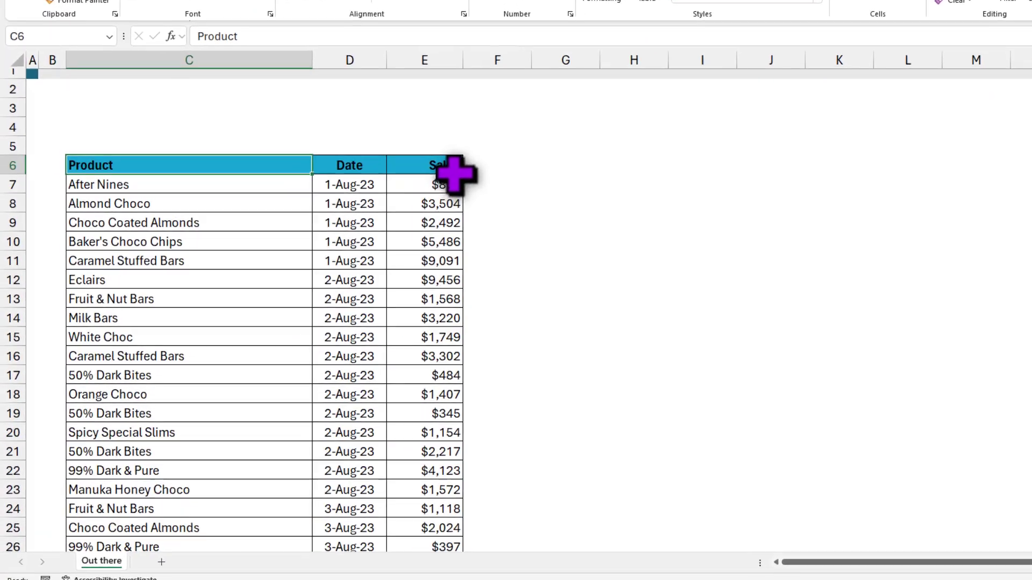
Step: Enter the labels Average in K4 and Standard Deviation in K5, beside the sales table
left_click(367, 225)
scroll(465, 190, "down", 6)
scroll(456, 324, "down", 6)
scroll(456, 324, "up", 12)
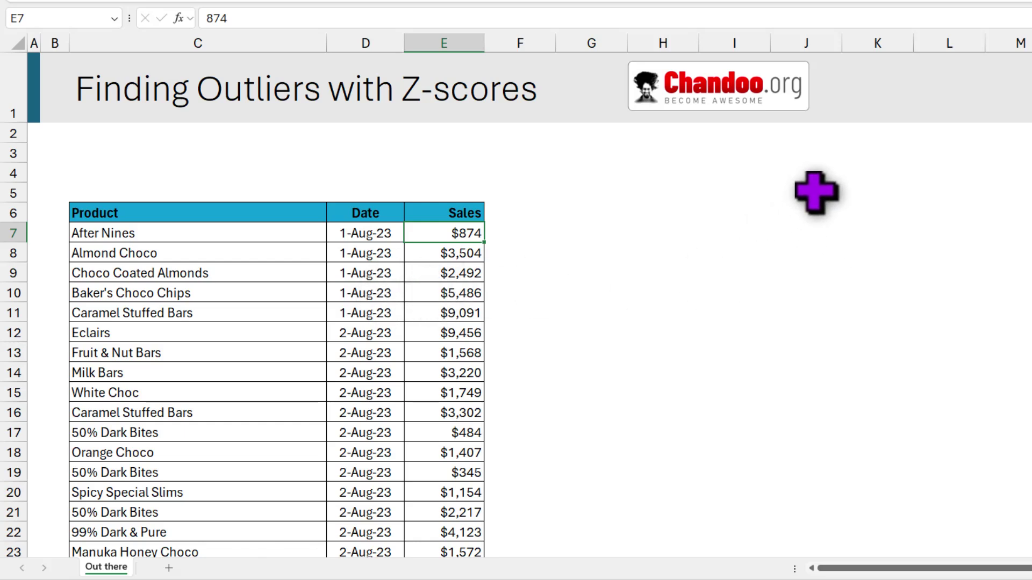
left_click_drag(838, 177, 822, 237)
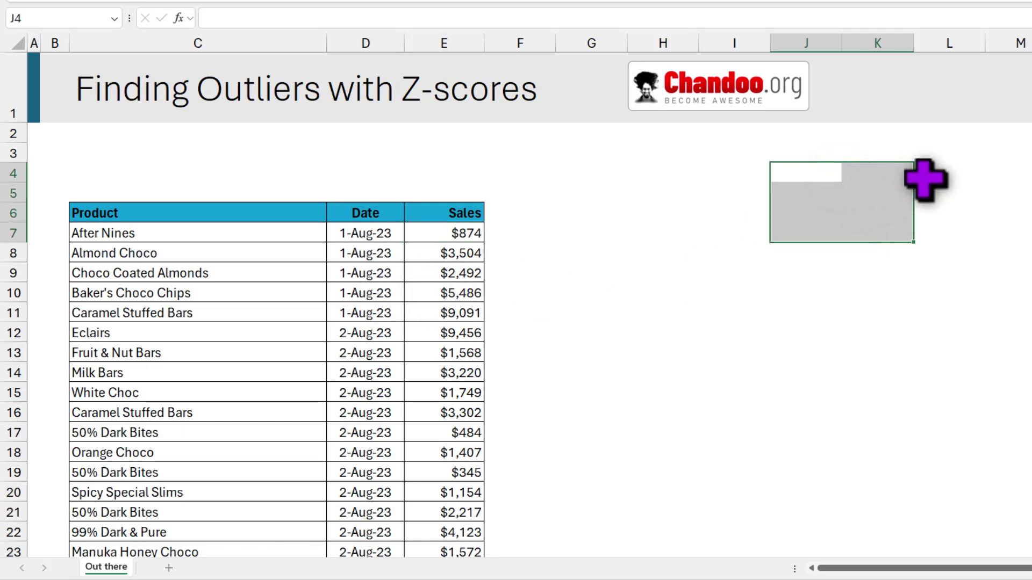
left_click(853, 173)
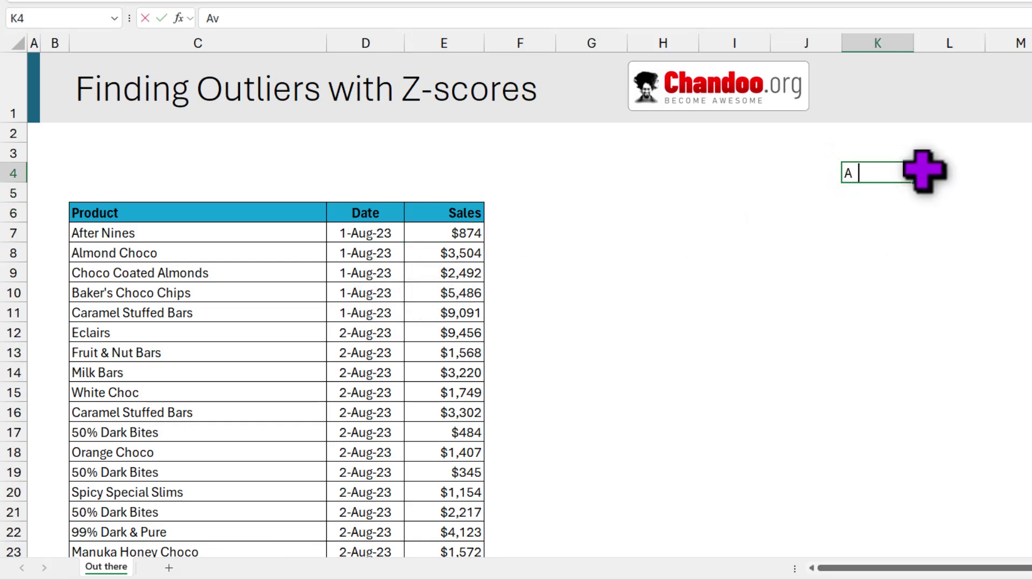
type("Average")
key("Return")
type("S")
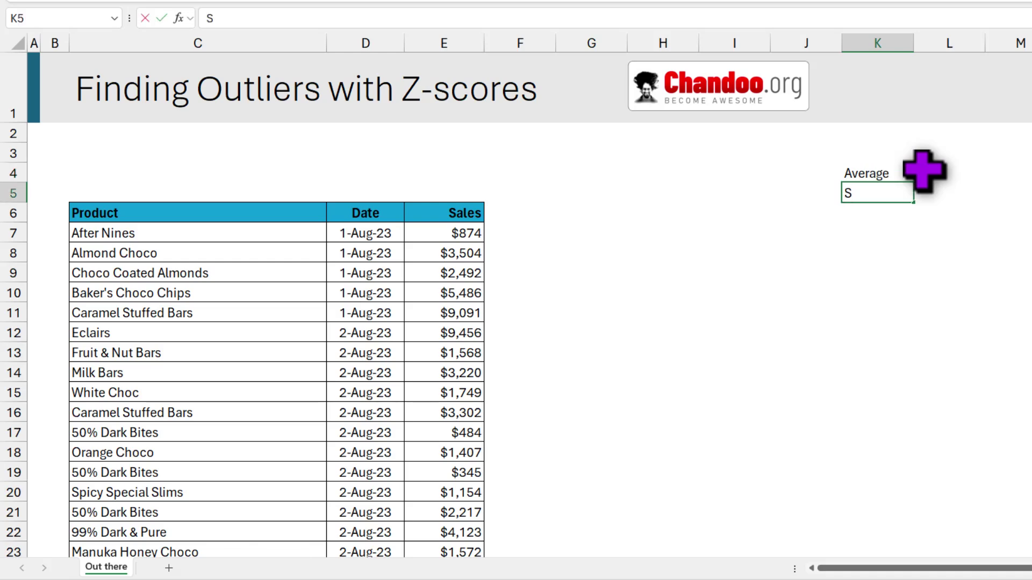
type("tandard Deviation")
Step: Calculate the average of all Sales values in L4 with =AVERAGE(E7:E229)
double_click(949, 173)
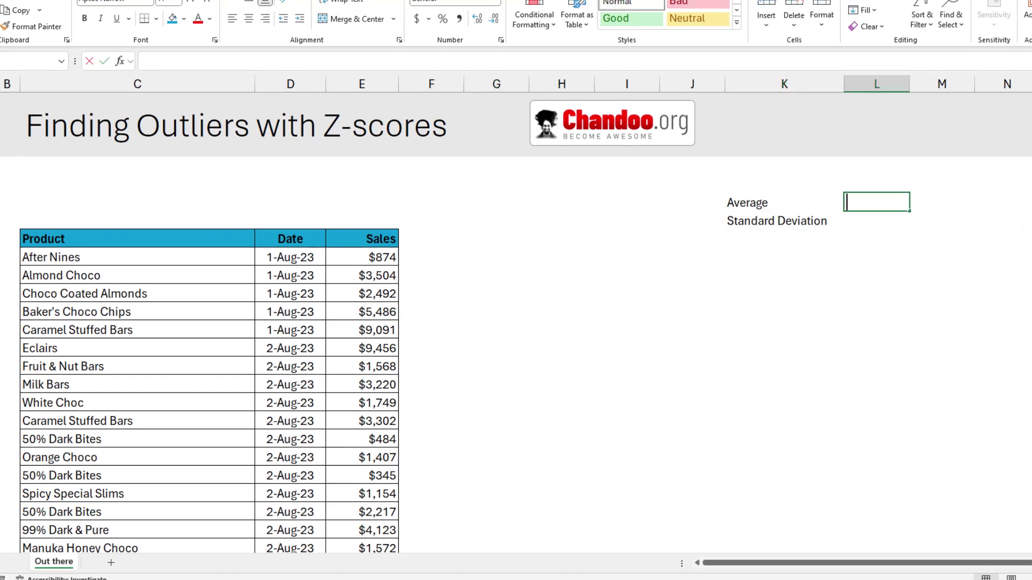
type("=average")
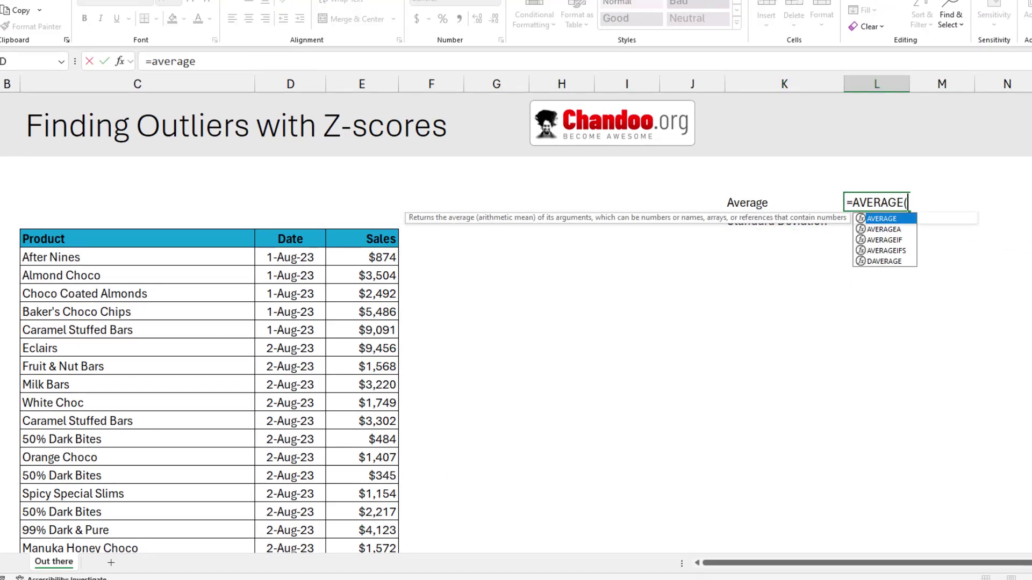
left_click(359, 259)
key("ctrl+shift+Down")
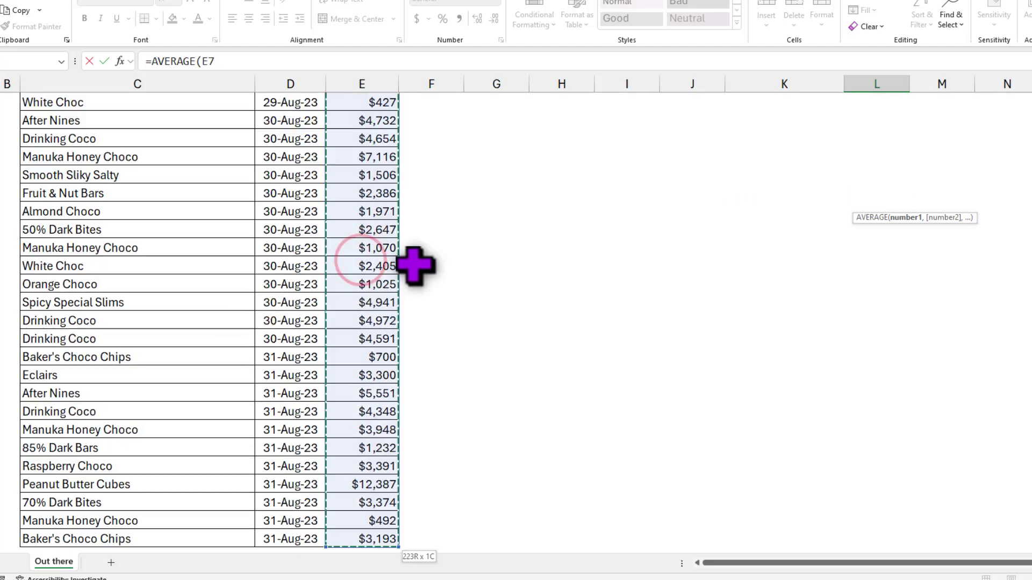
scroll(376, 325, "down", 1)
scroll(380, 329, "up", 1)
key("ctrl+Return")
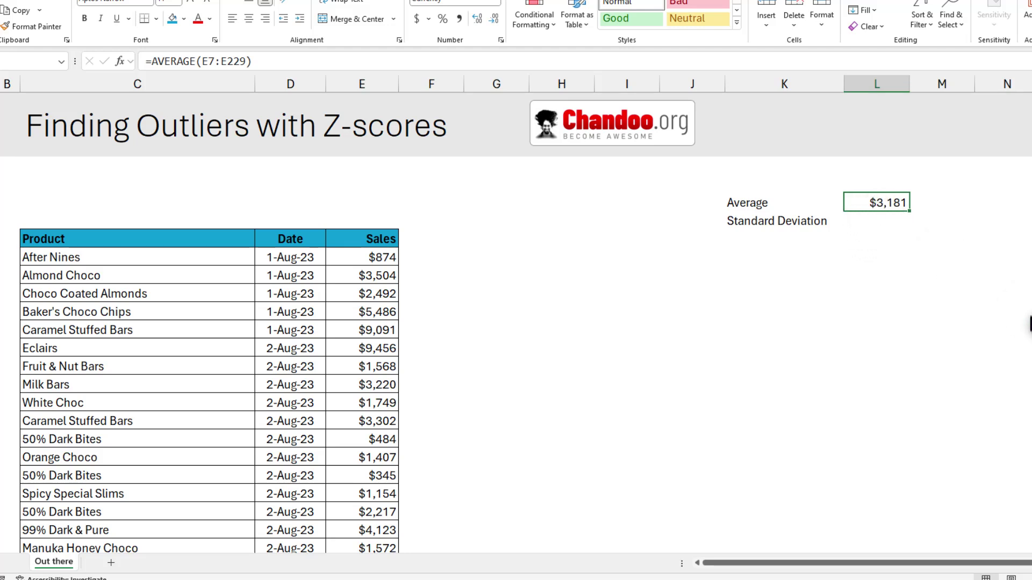
Step: Calculate the population standard deviation of the Sales values in L5 with =STDEV.P(E7:E229)
key("Down")
type("=std")
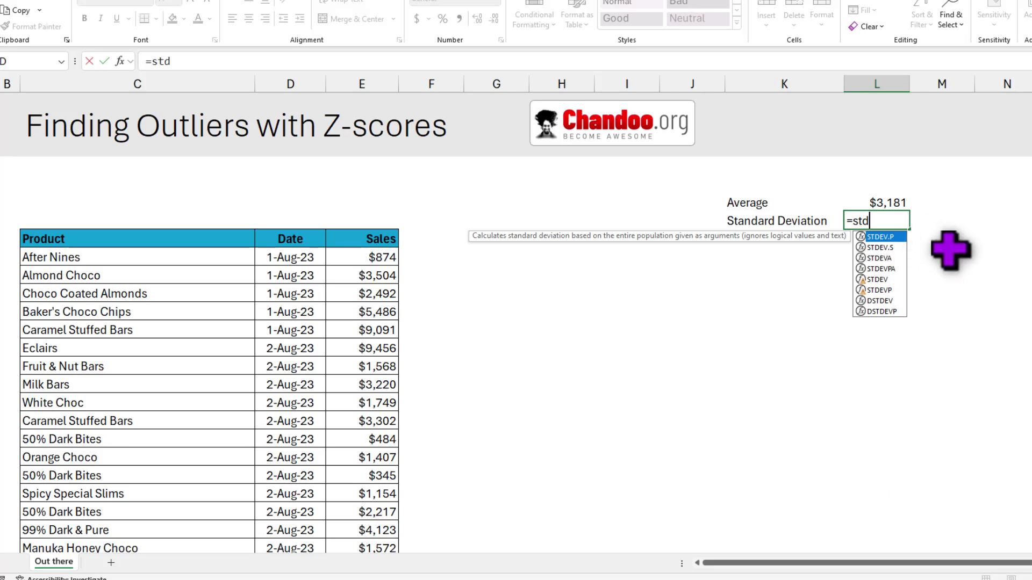
key("Tab")
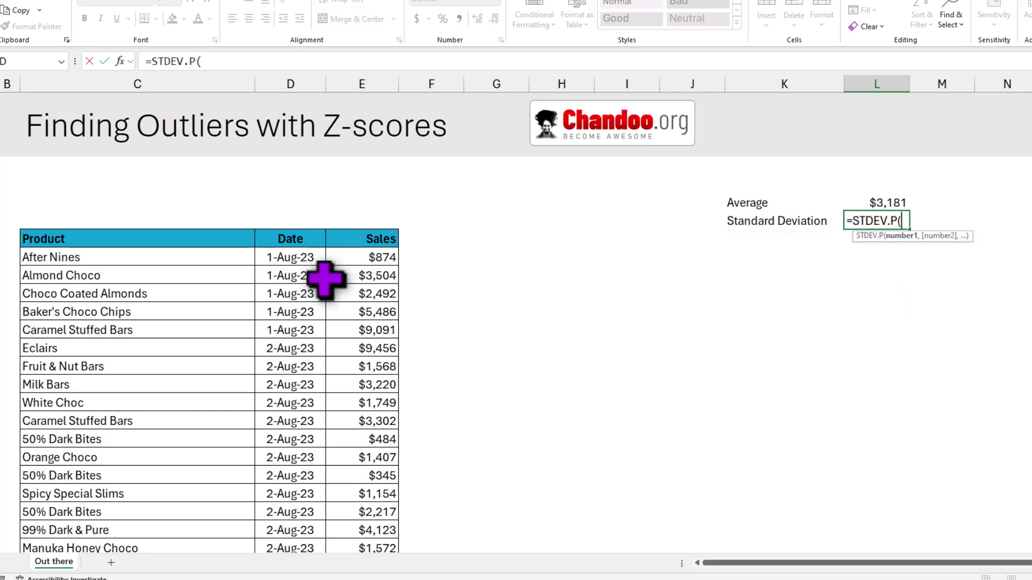
left_click(352, 258)
key("ctrl+shift+Down")
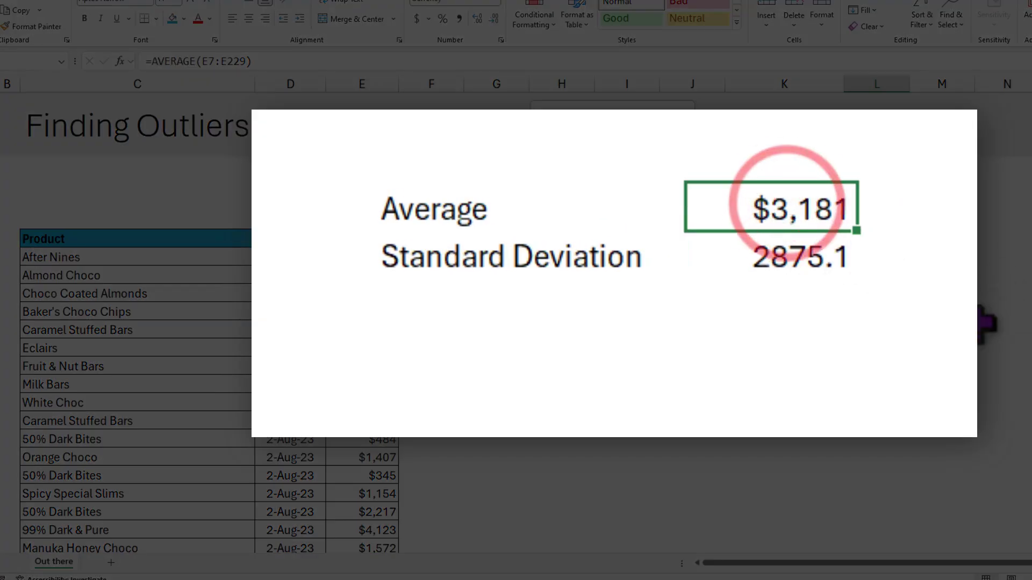
left_click(720, 253)
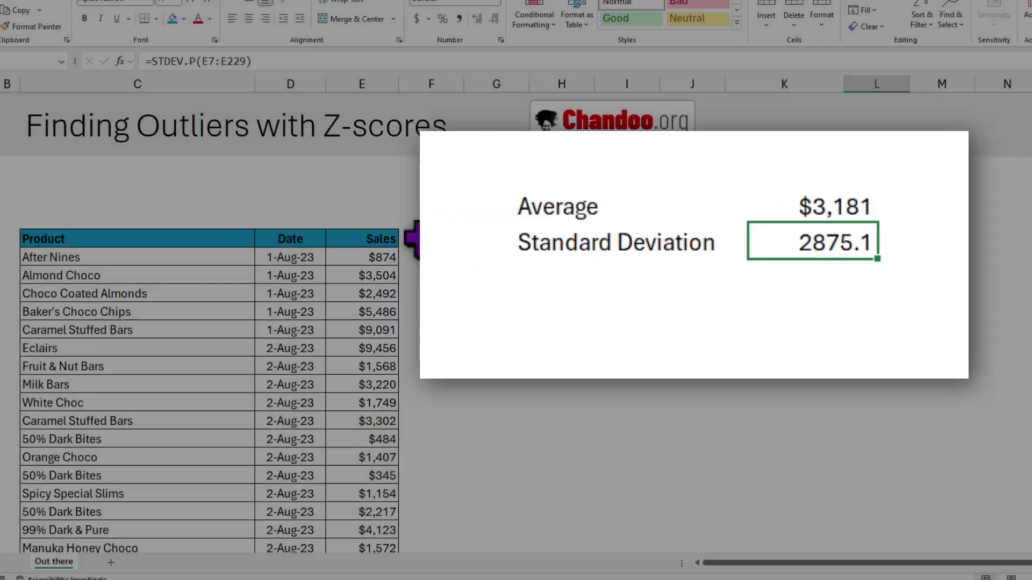
Step: Add a Z-score column header in F6, next to Sales
left_click(423, 238)
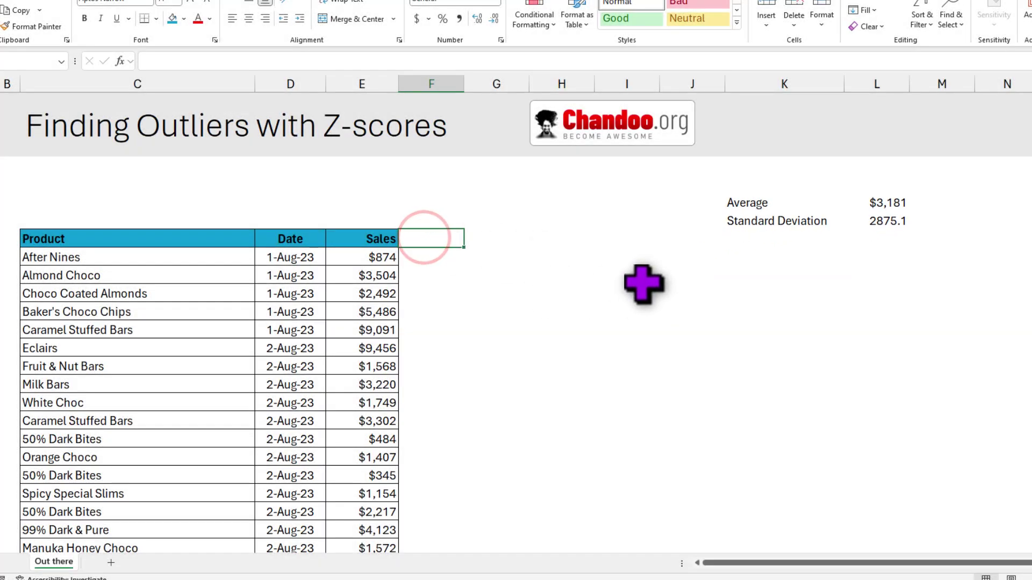
type("Z-")
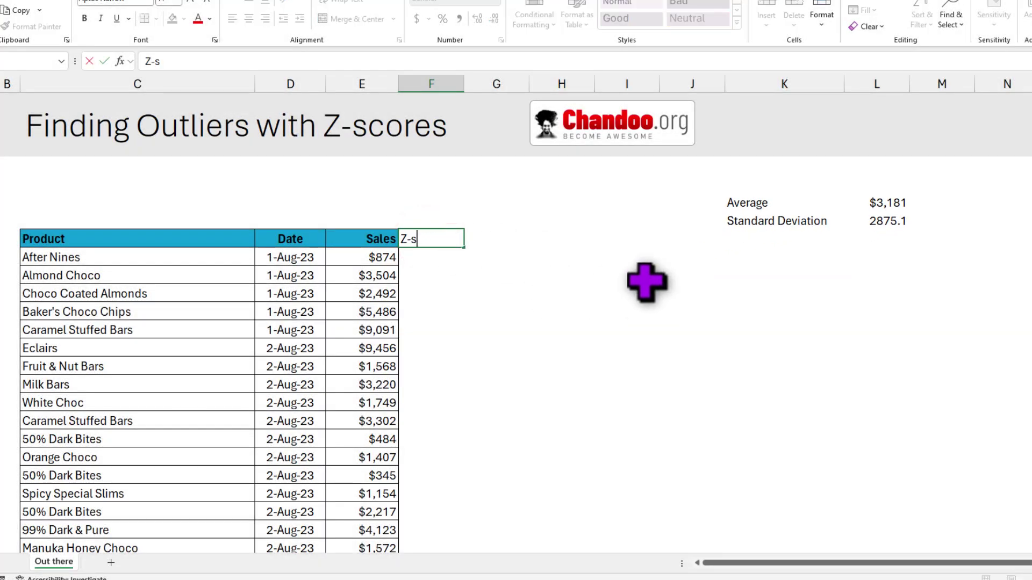
type("score")
key("Return")
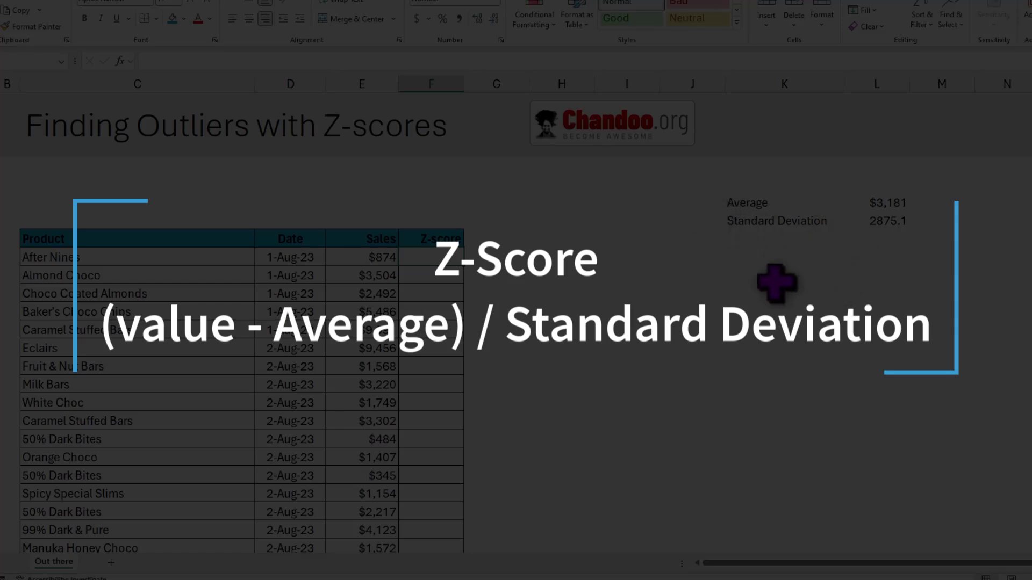
Step: Compute the z-score of the first sales row in F7 with =(E7-$L$4)/$L$5, using absolute references for average and standard deviation
type("=")
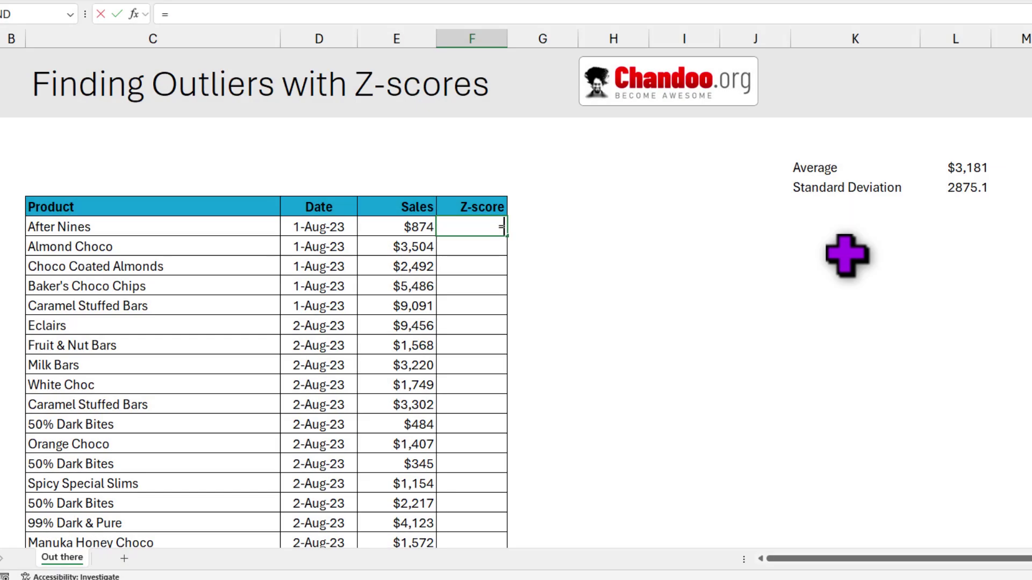
type("(")
left_click(417, 226)
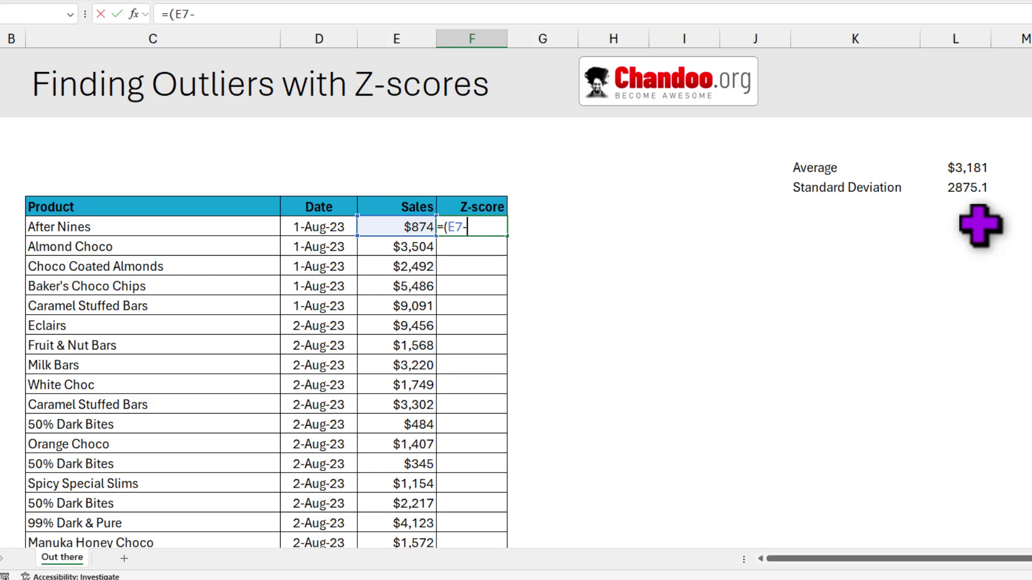
left_click(960, 169)
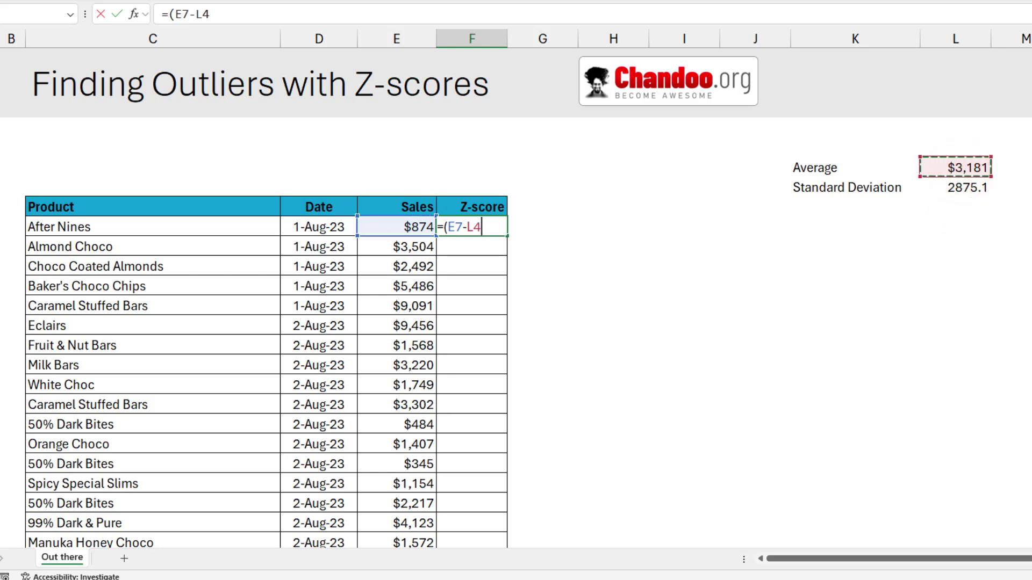
type(")/")
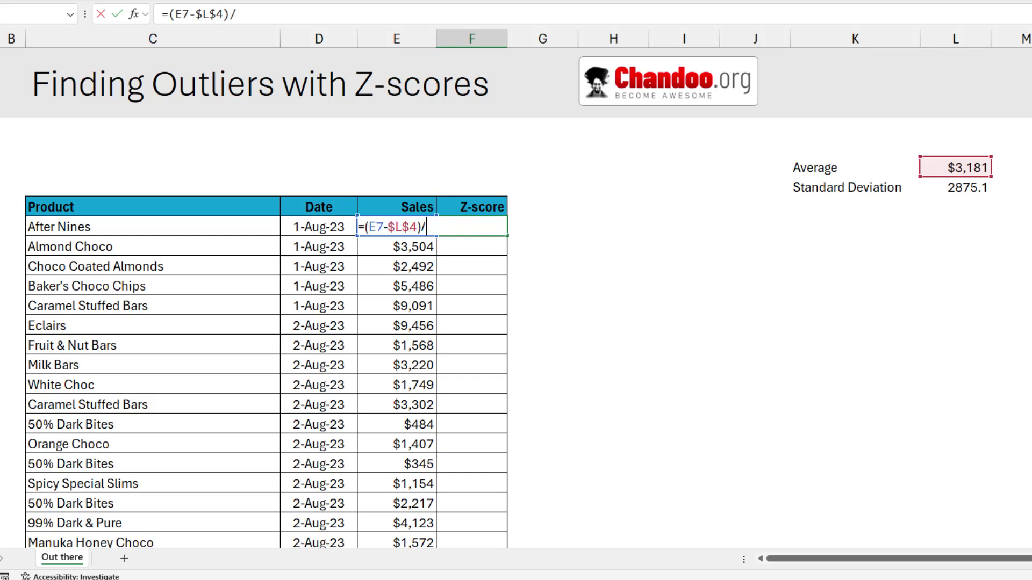
left_click(966, 189)
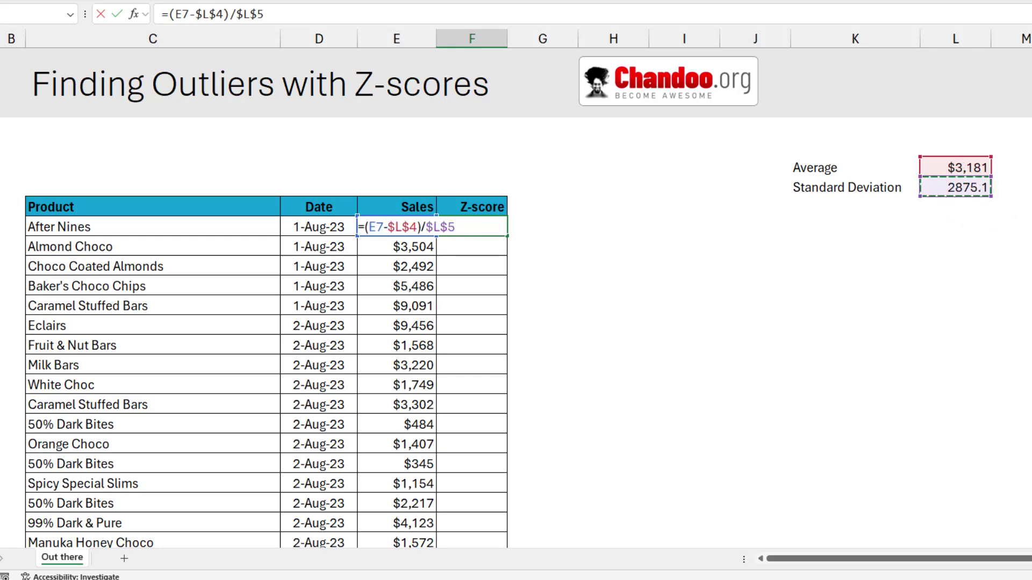
key("ctrl+Return")
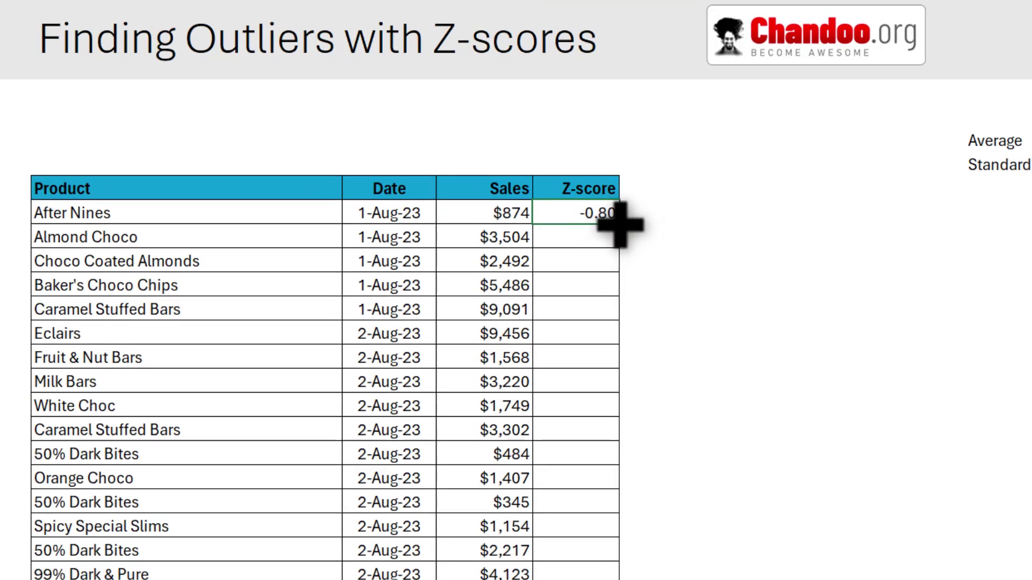
Step: Fill the z-score formula from F7 down to the last row of the table
double_click(617, 222)
scroll(591, 317, "down", 6)
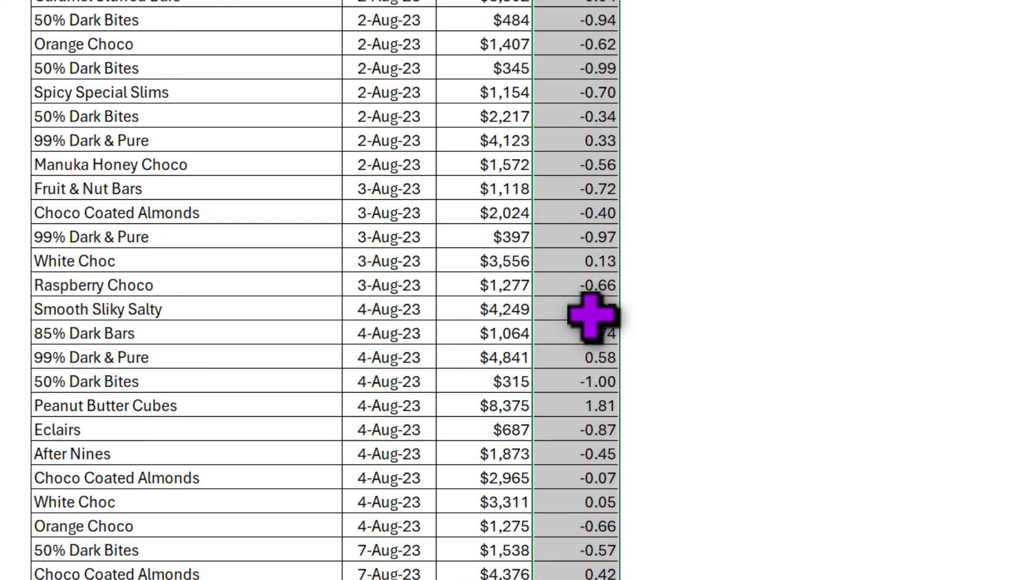
scroll(591, 317, "down", 6)
scroll(594, 317, "up", 12)
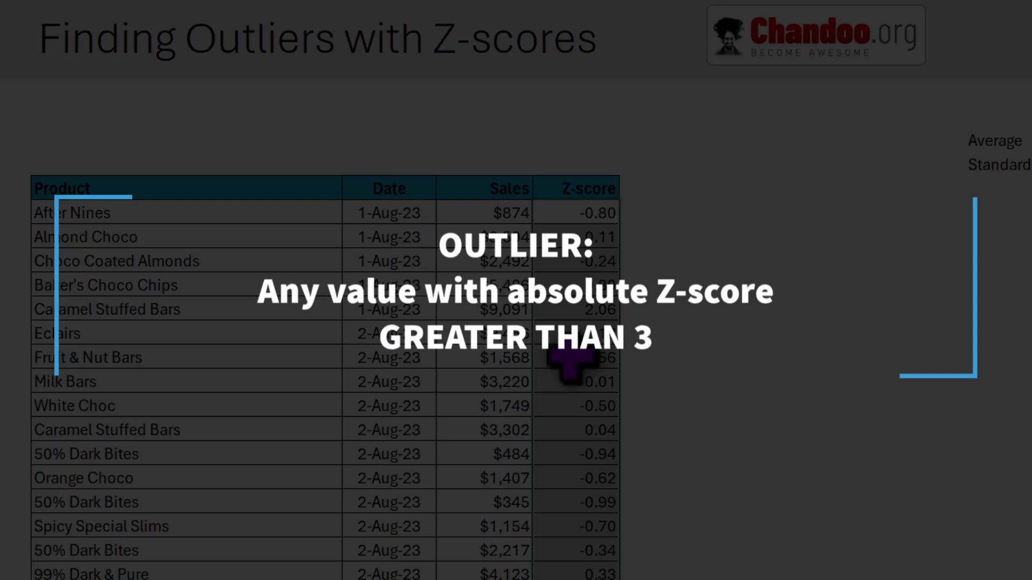
Step: Examine the Eclairs row of 2-Aug-23, comparing its sales amount and z-score with the average
scroll(572, 307, "down", 5)
scroll(572, 306, "up", 2)
left_click(594, 189)
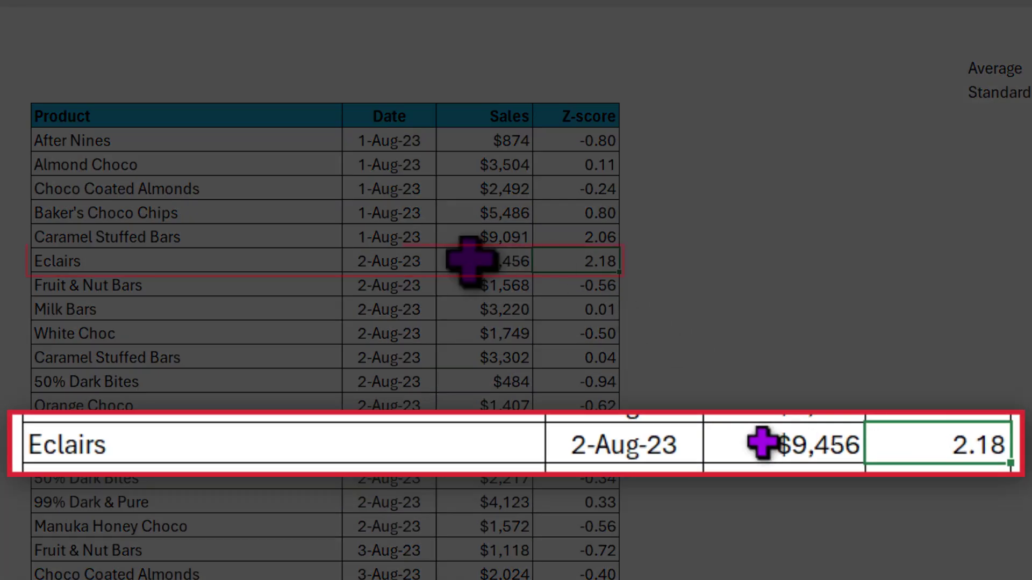
left_click_drag(73, 265, 604, 266)
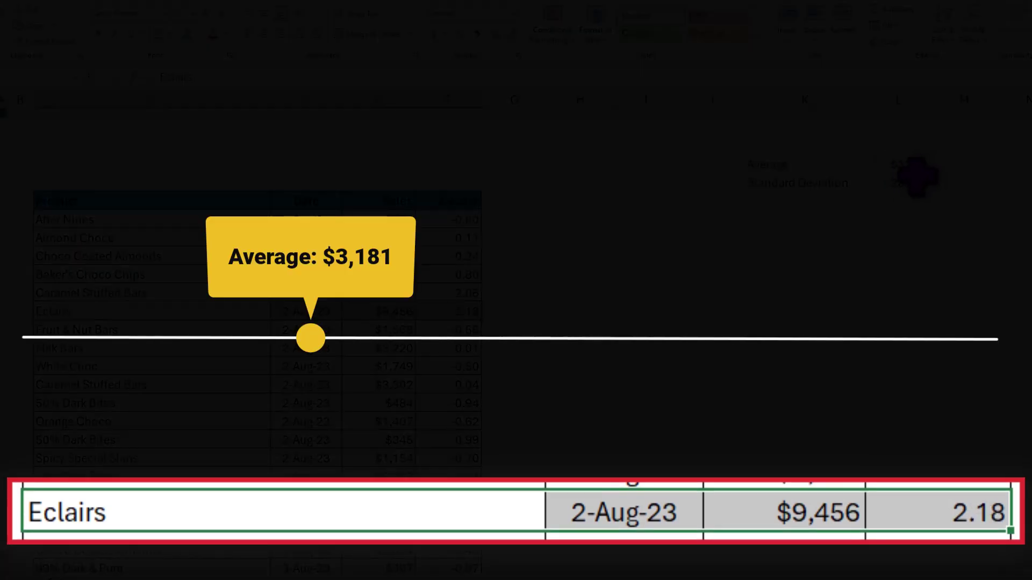
left_click(391, 315)
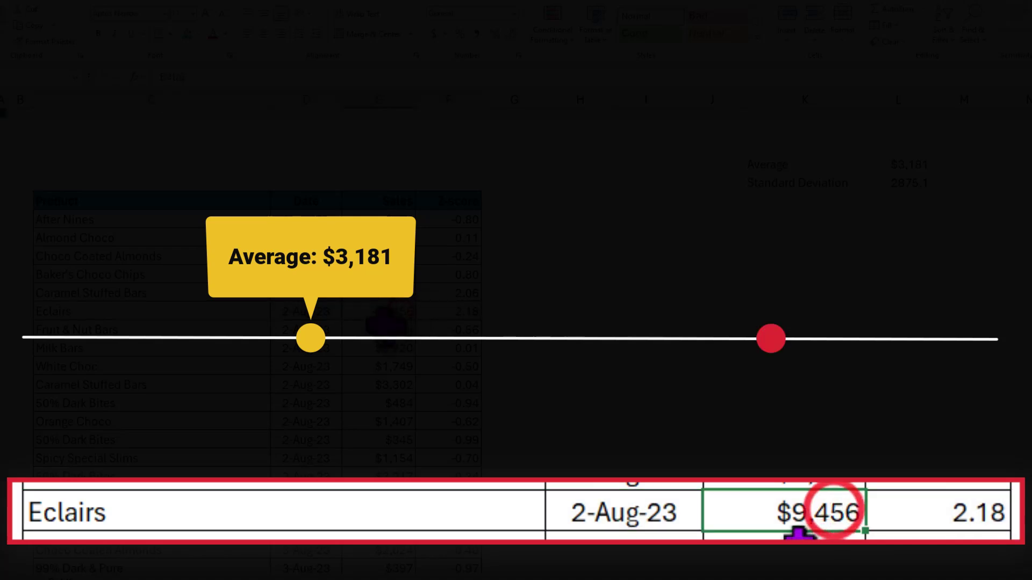
left_click(452, 314)
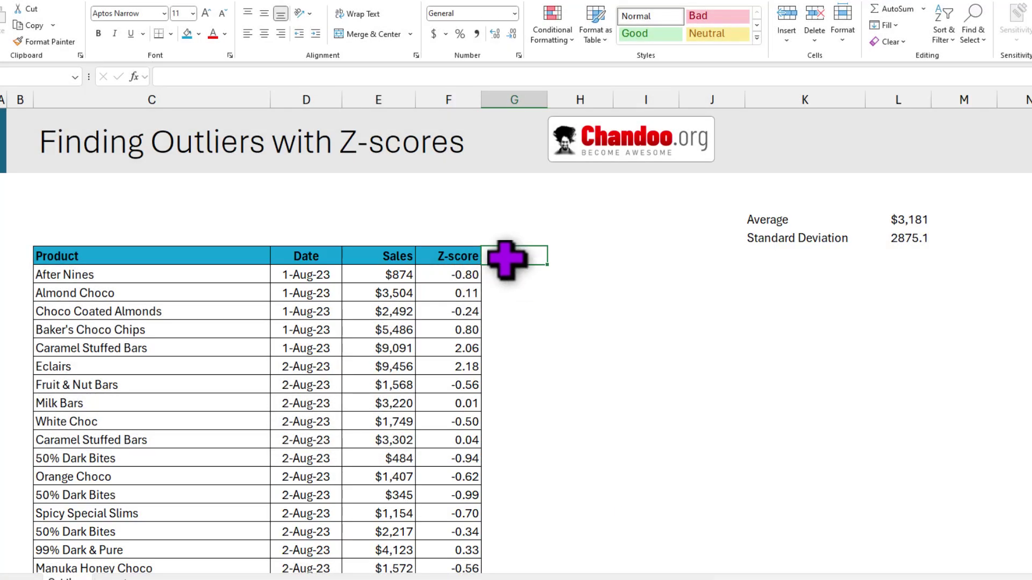
Step: Add an Outlier? column header in G6, next to Z-score
left_click(509, 260)
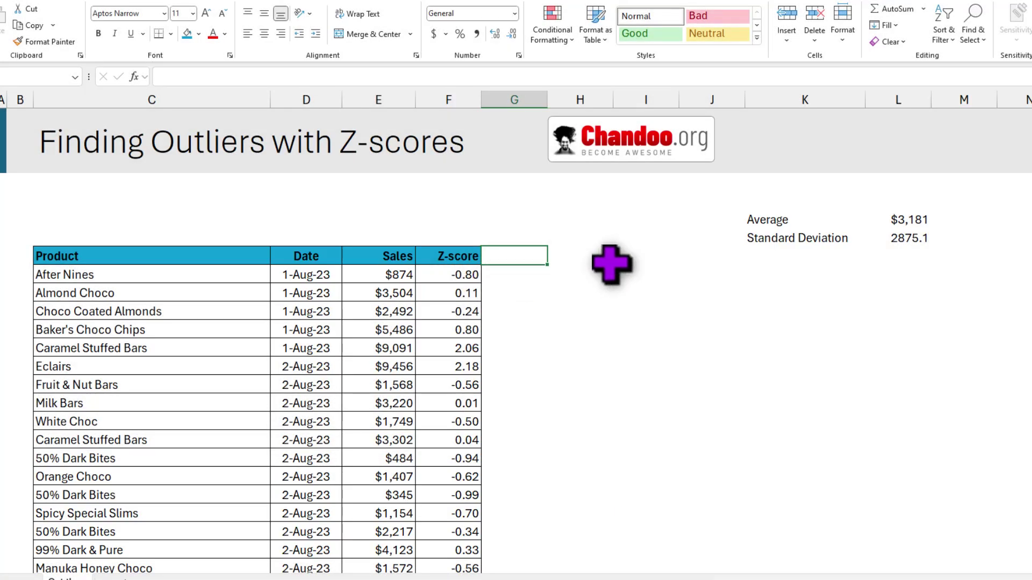
type("Outlier")
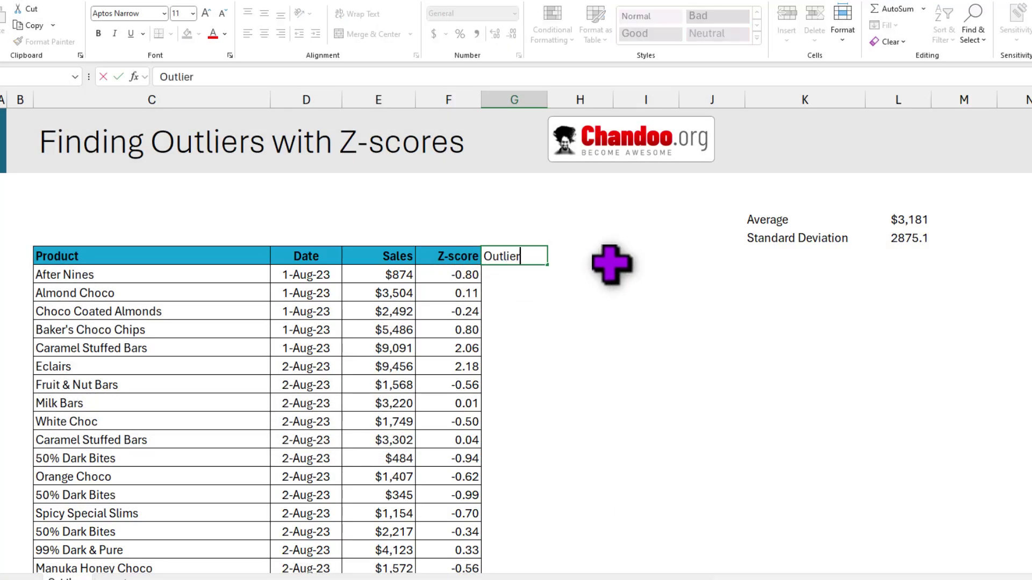
key("Return")
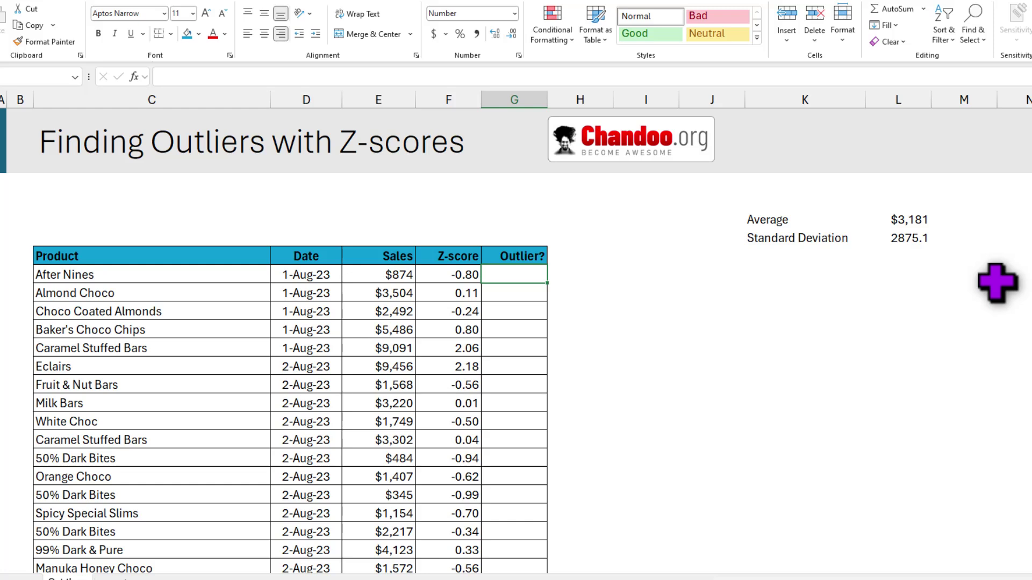
Step: Flag the first sales row in G7 with =IF(ABS(F7)>3,"Yes","No")
type("=i")
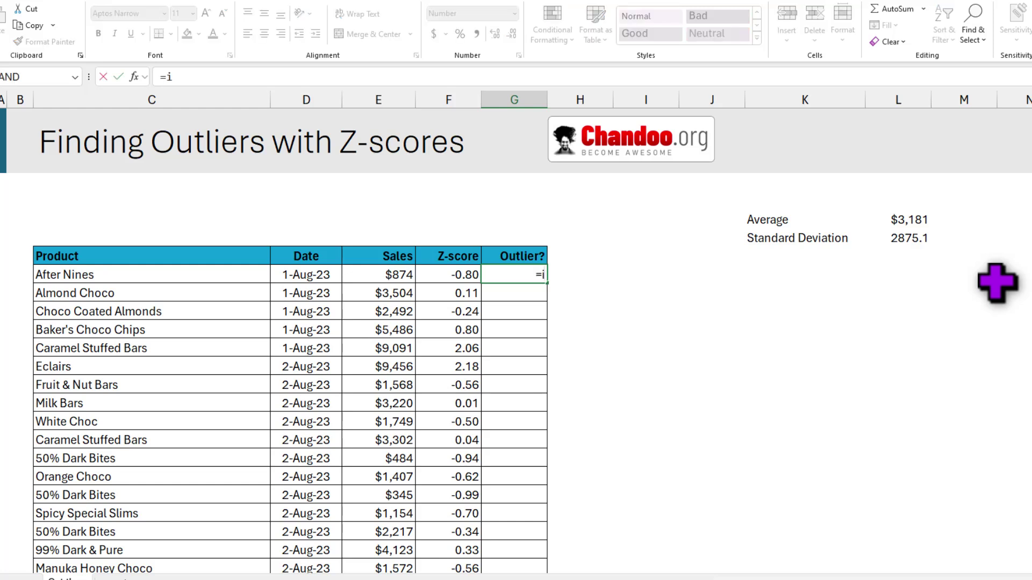
type("f")
key("Tab")
type("ab")
key("Tab")
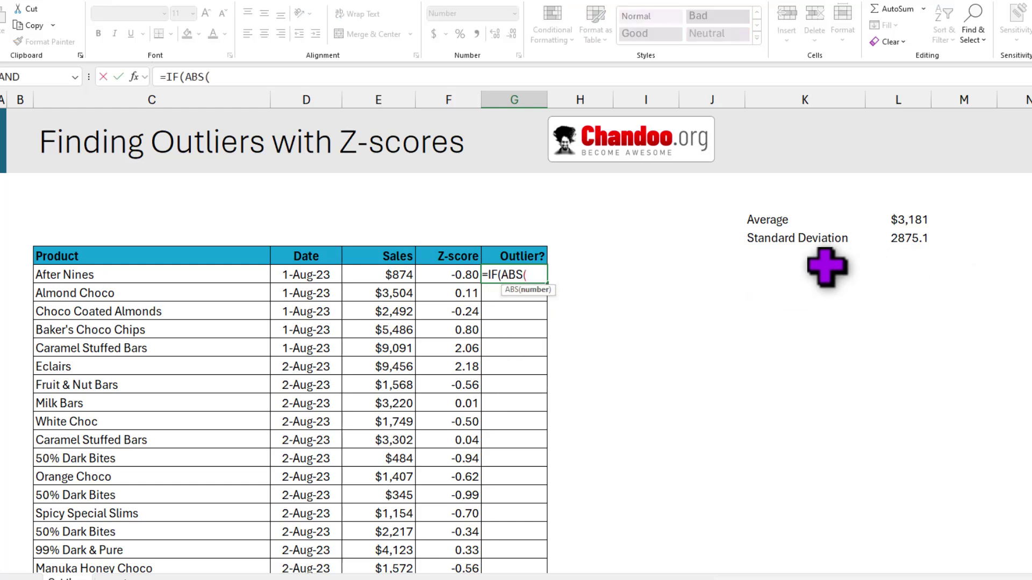
left_click(446, 274)
type(")>3,\"Yes\",")
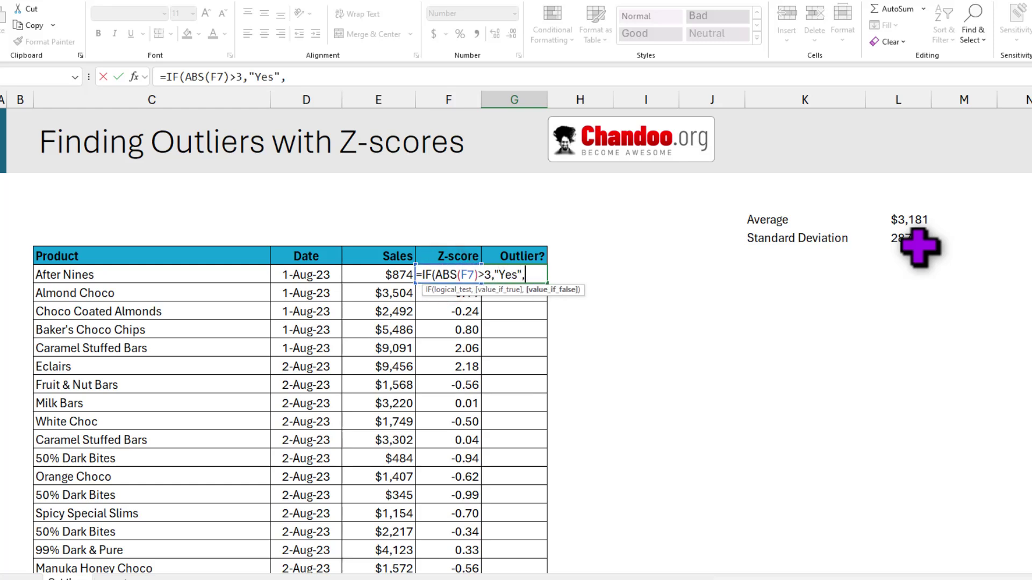
type("\"No")
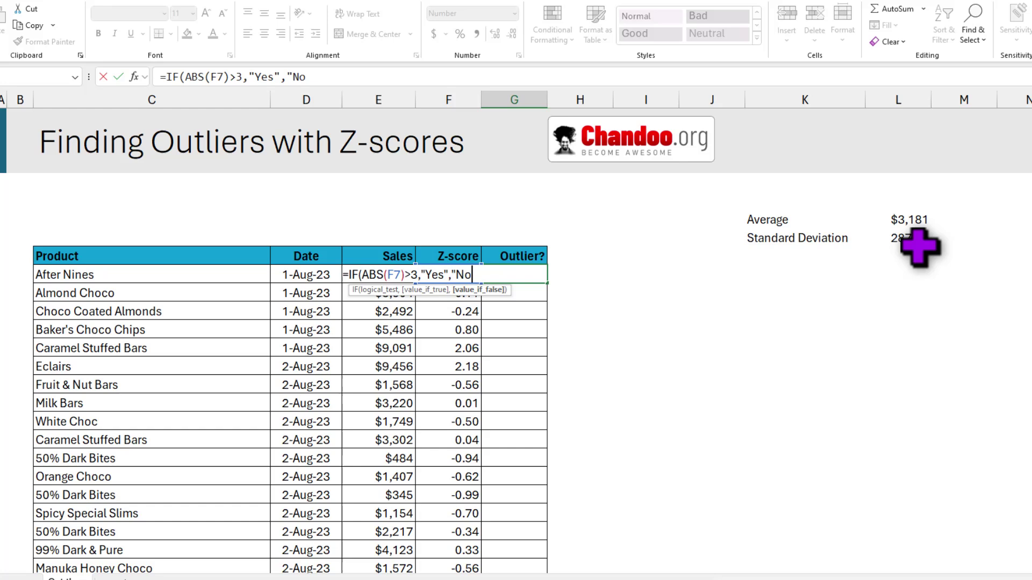
type("\")")
key("ctrl+Return")
Step: Fill the outlier formula from G7 down to the last row of the table
double_click(546, 283)
scroll(541, 382, "down", 10)
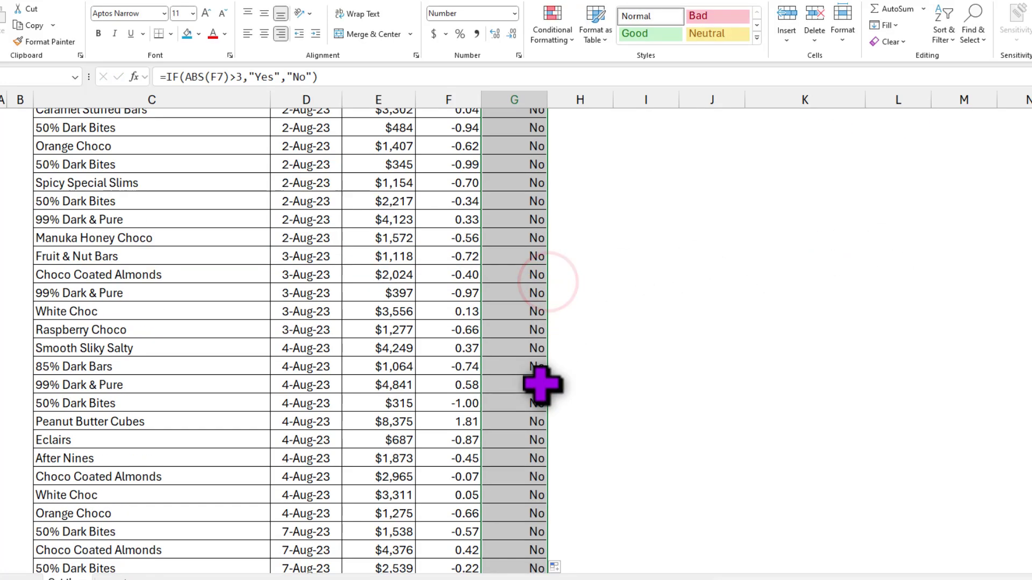
scroll(544, 398, "down", 4)
scroll(543, 329, "up", 20)
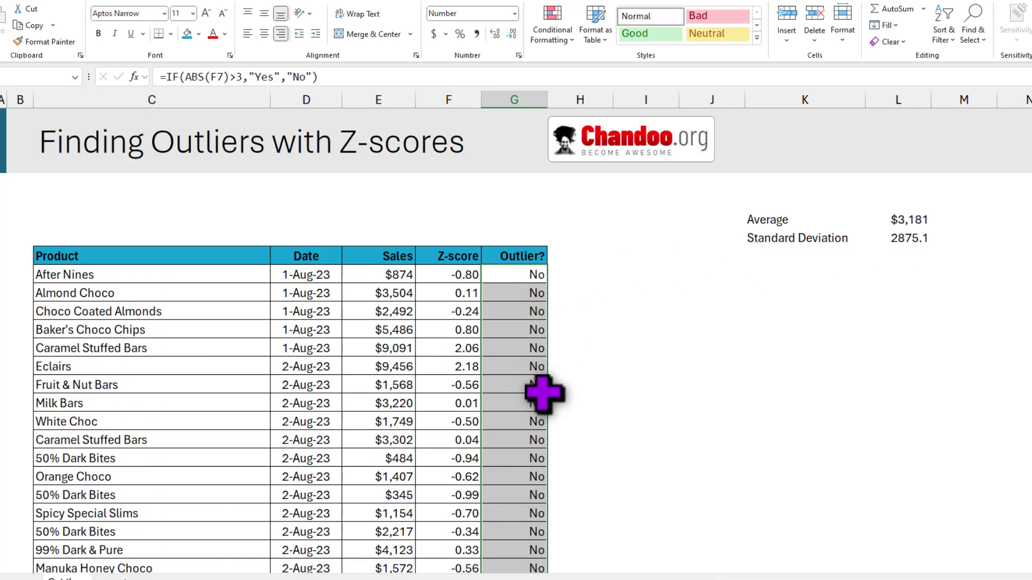
Step: Add filters to the table headers and filter the Outlier? column to show only Yes
left_click(522, 259)
left_click(540, 258)
left_click(425, 425)
left_click(421, 448)
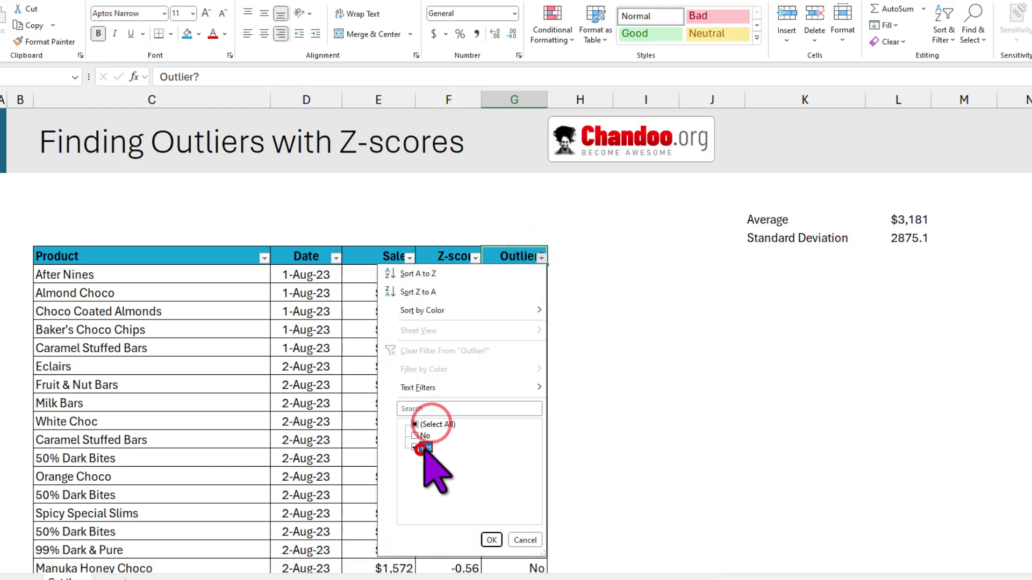
left_click(492, 540)
Step: Examine the flagged outlier rows, comparing their sales amounts with their z-scores, especially for Drinking Coco
left_click_drag(85, 298, 433, 361)
left_click_drag(422, 304, 418, 364)
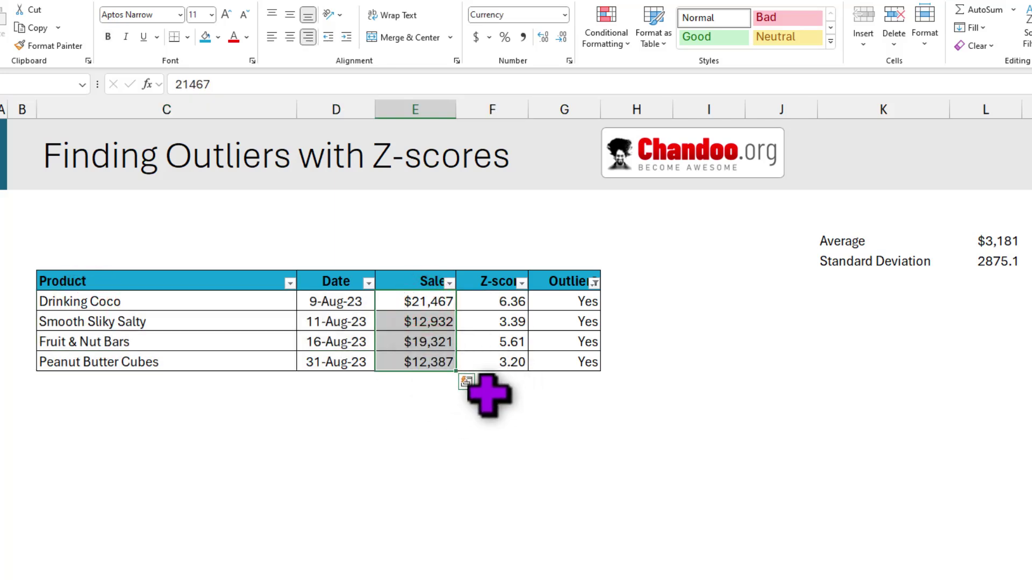
left_click(506, 307)
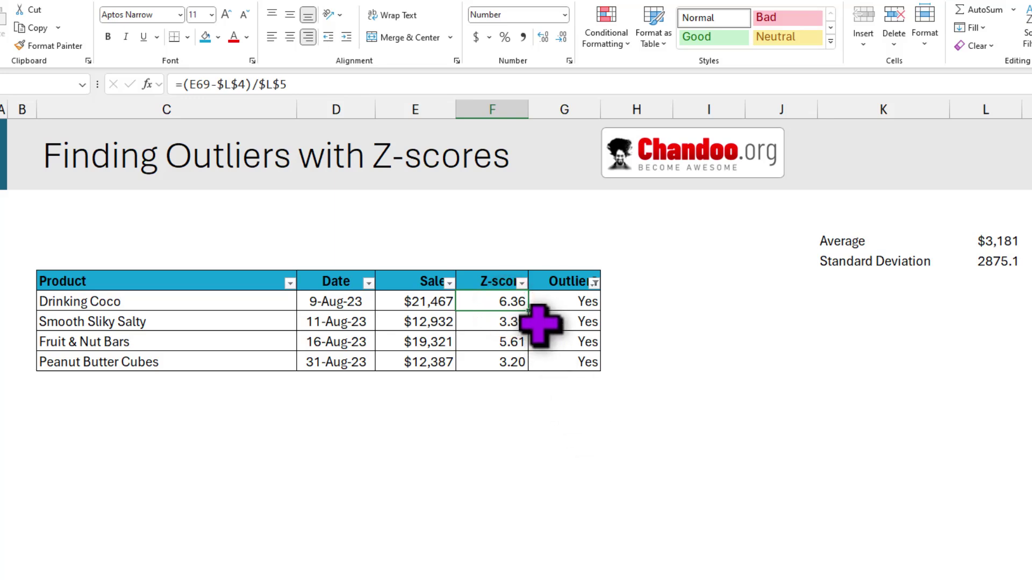
left_click(433, 301)
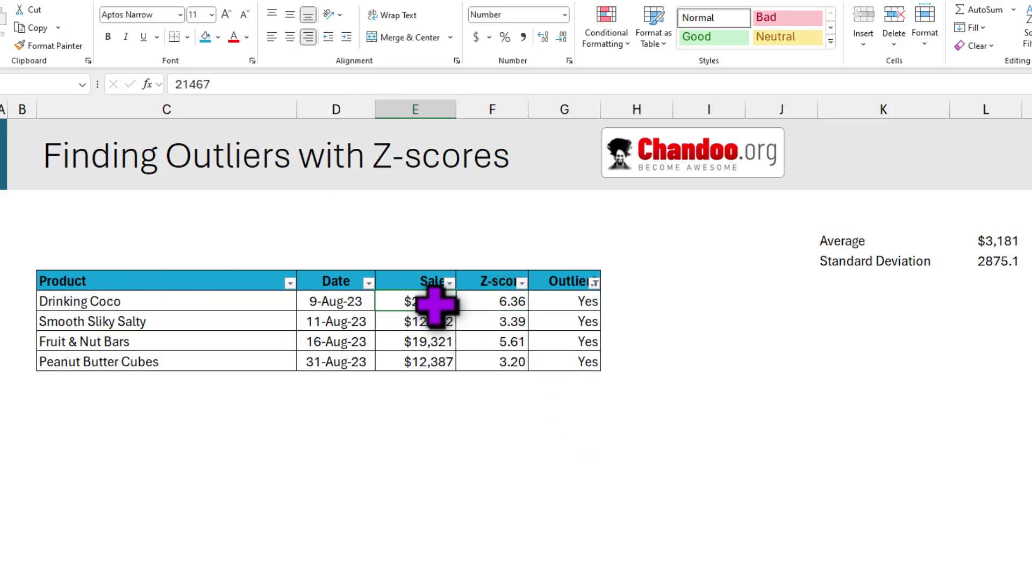
left_click(499, 302)
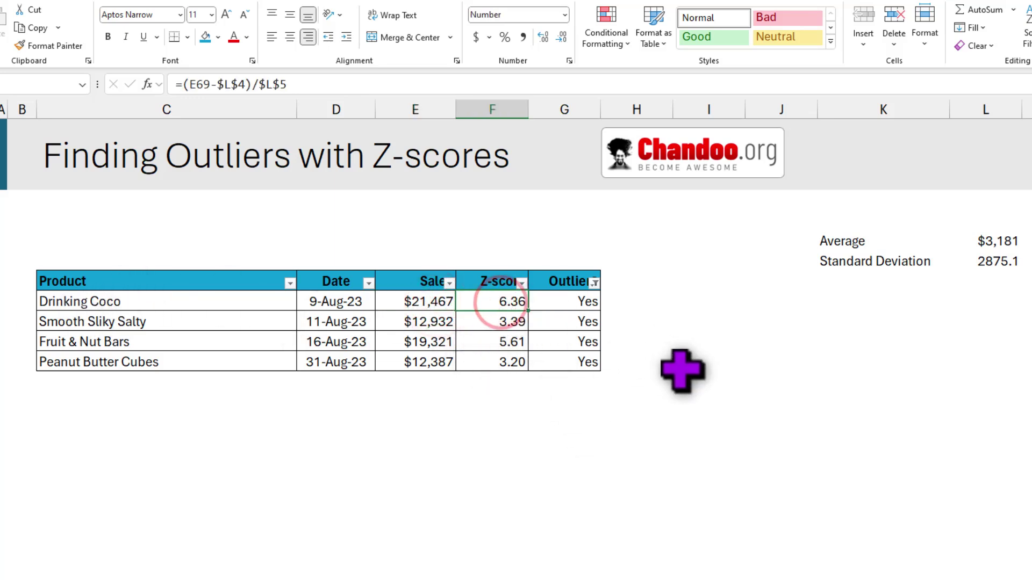
left_click(574, 301)
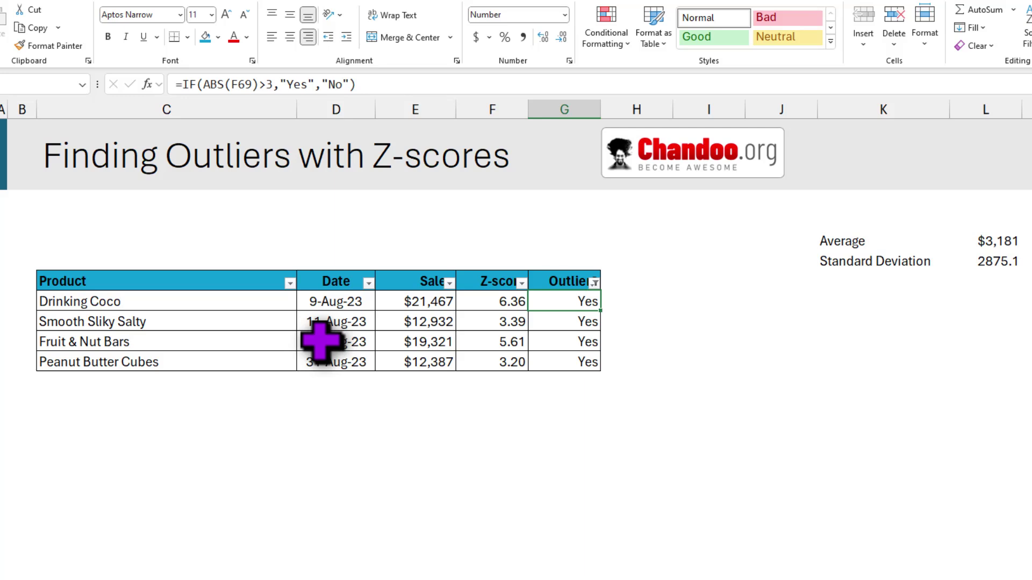
Step: Clear the Outlier? filter, filter Product to Drinking Coco only, and compare its sales amounts across dates
left_click(594, 282)
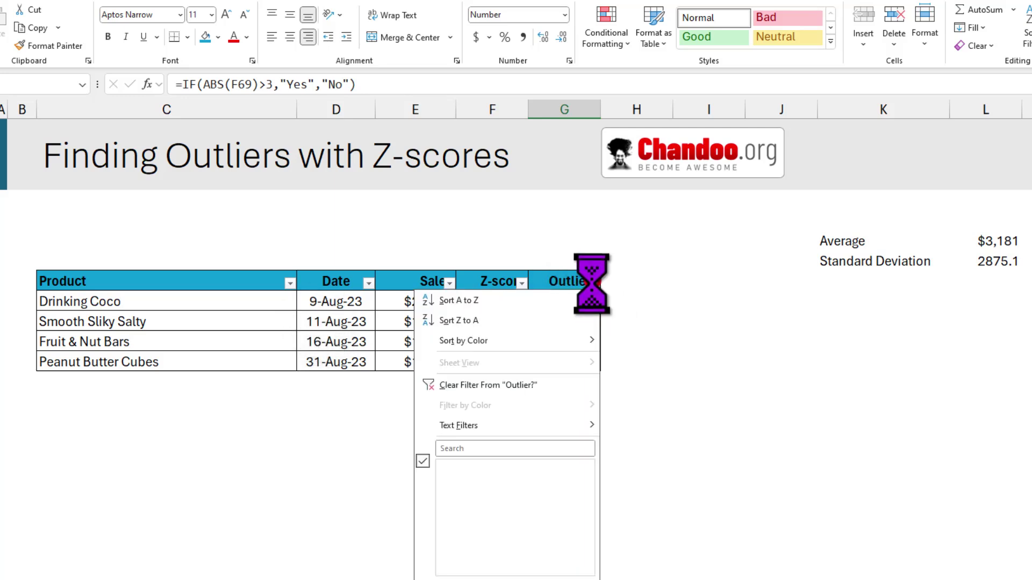
left_click(486, 383)
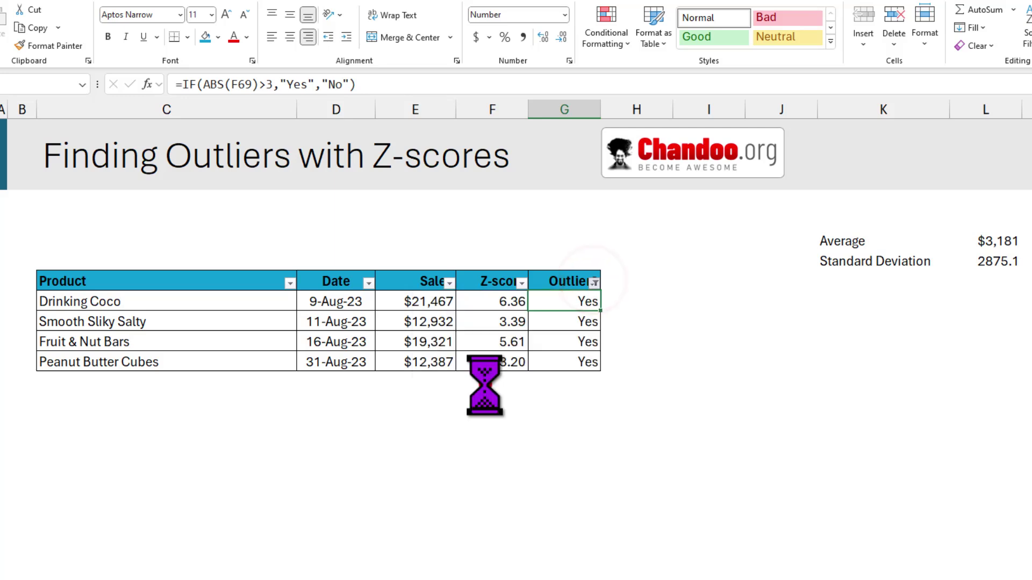
left_click(290, 284)
left_click(185, 463)
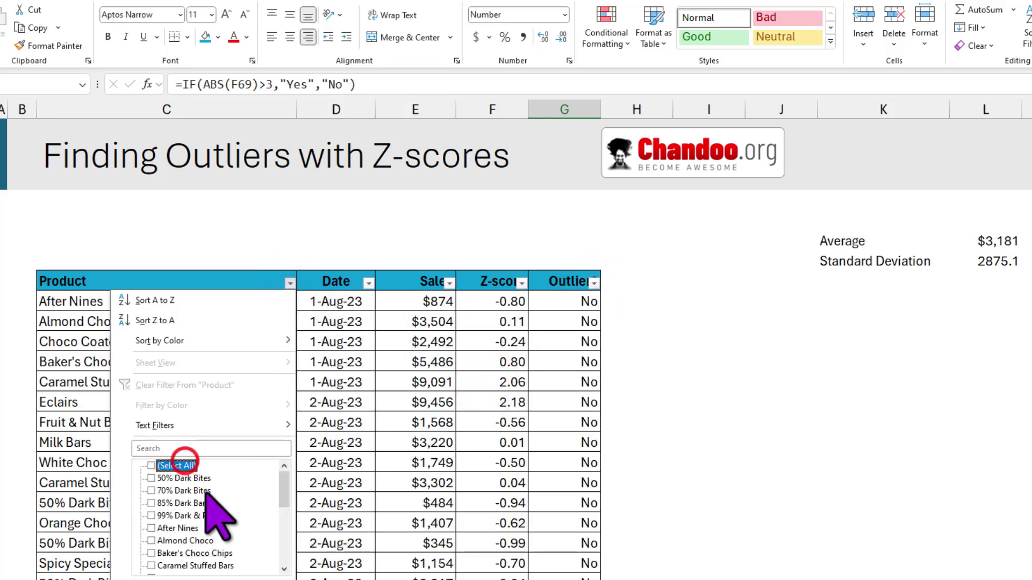
scroll(194, 483, "down", 3)
left_click(177, 515)
scroll(226, 537, "down", 3)
left_click(258, 578)
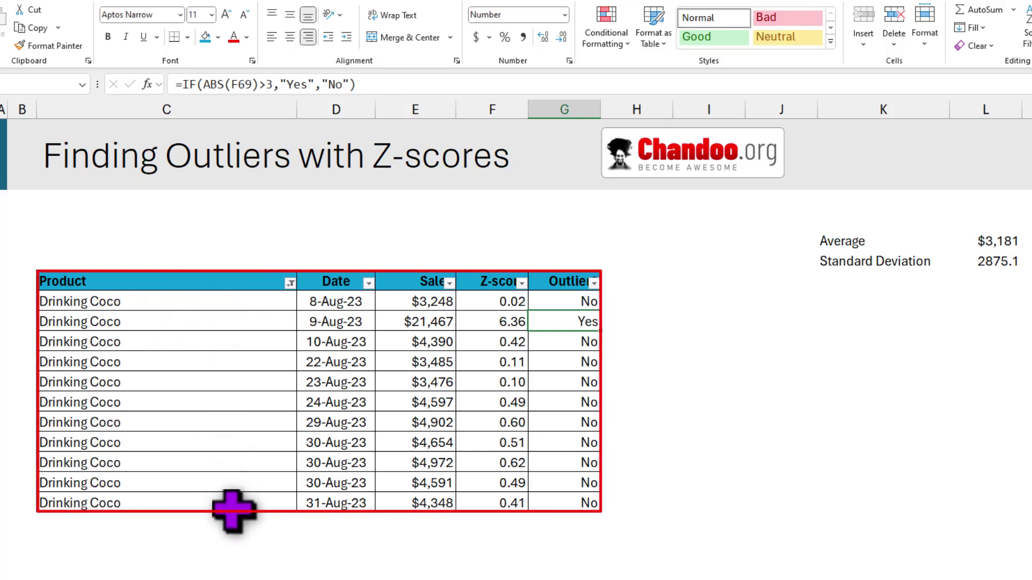
left_click_drag(438, 301, 441, 507)
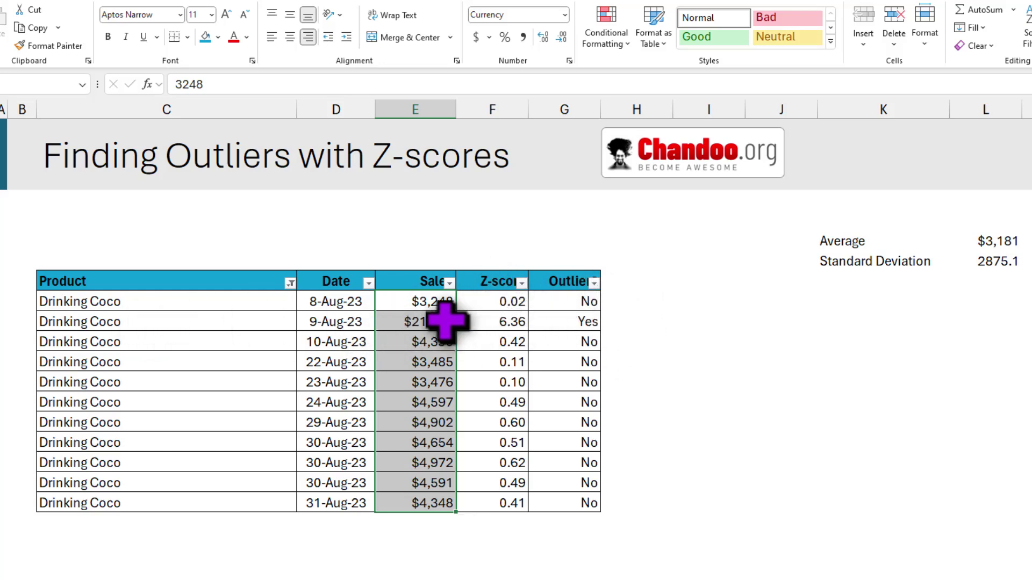
left_click_drag(179, 302, 201, 498)
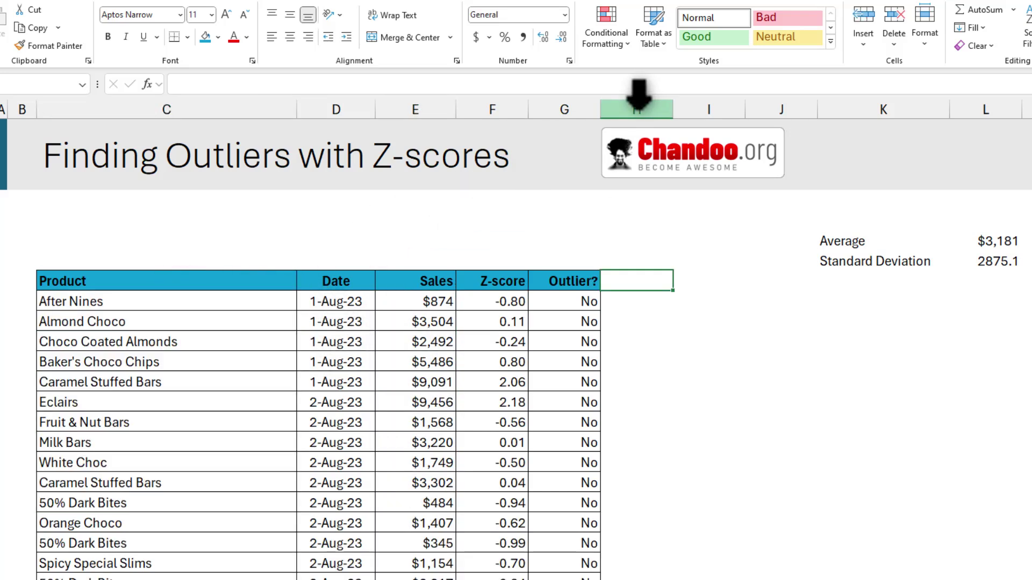
Step: Insert blank columns after Outlier? and add the header Avg. of prod in H6
left_click(638, 107)
right_click(639, 107)
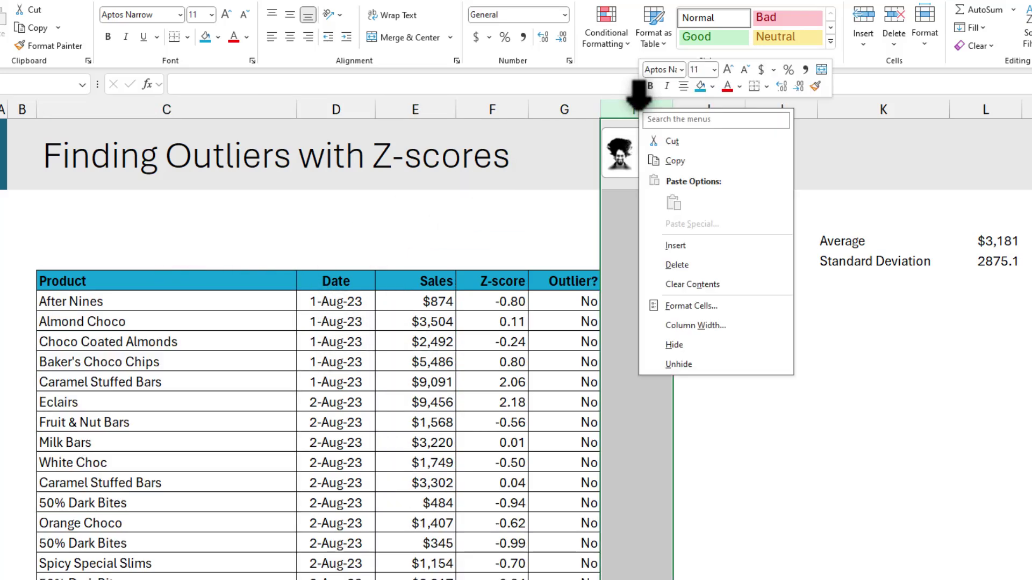
left_click(710, 242)
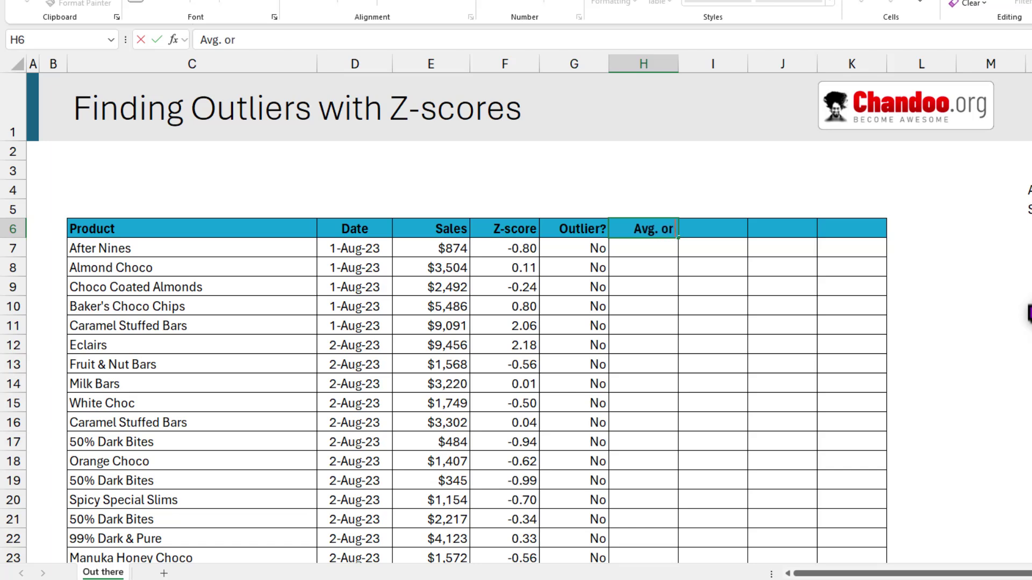
key("Return")
Step: Build an AVERAGEIFS formula in H7 that averages E7:E229 where the products in C7:C229 match C7
type("=avefa")
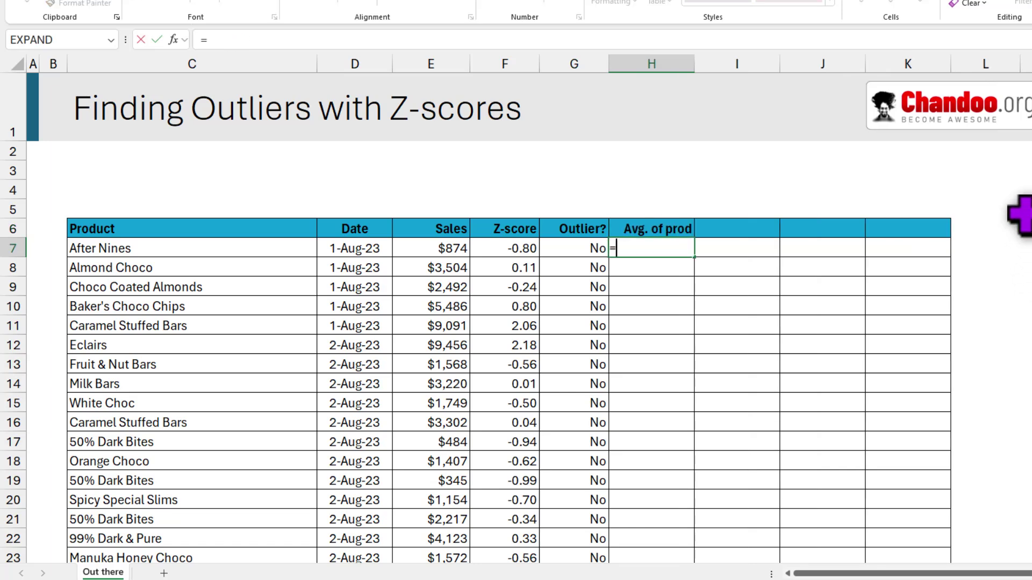
key("BackSpace")
key("BackSpace")
type("rageifs")
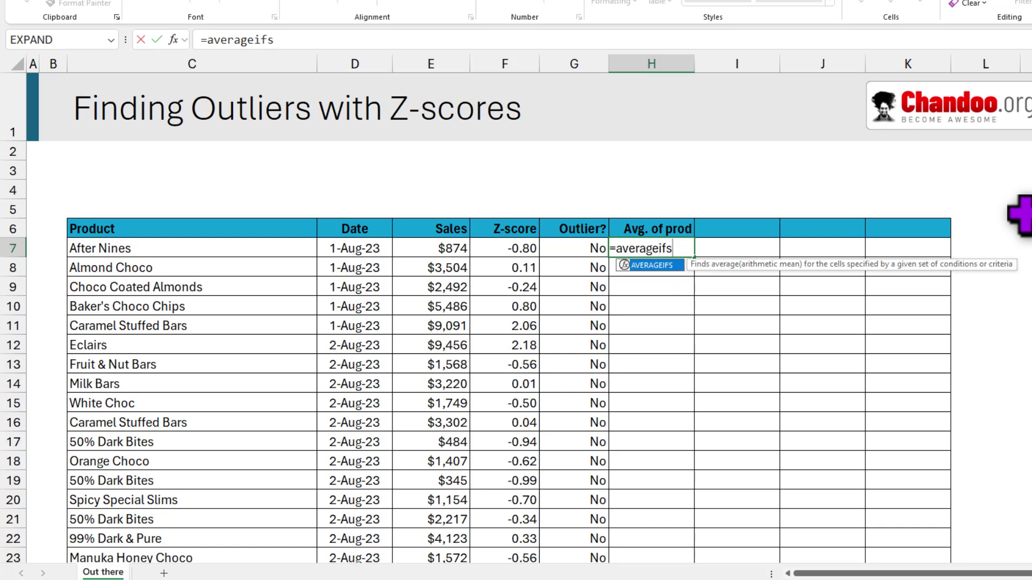
key("Tab")
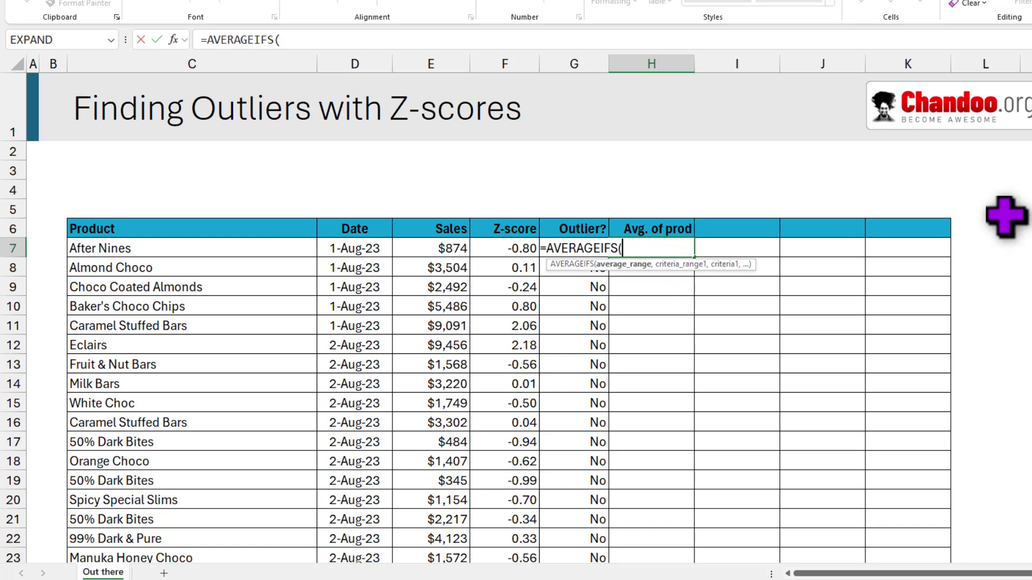
left_click(461, 248)
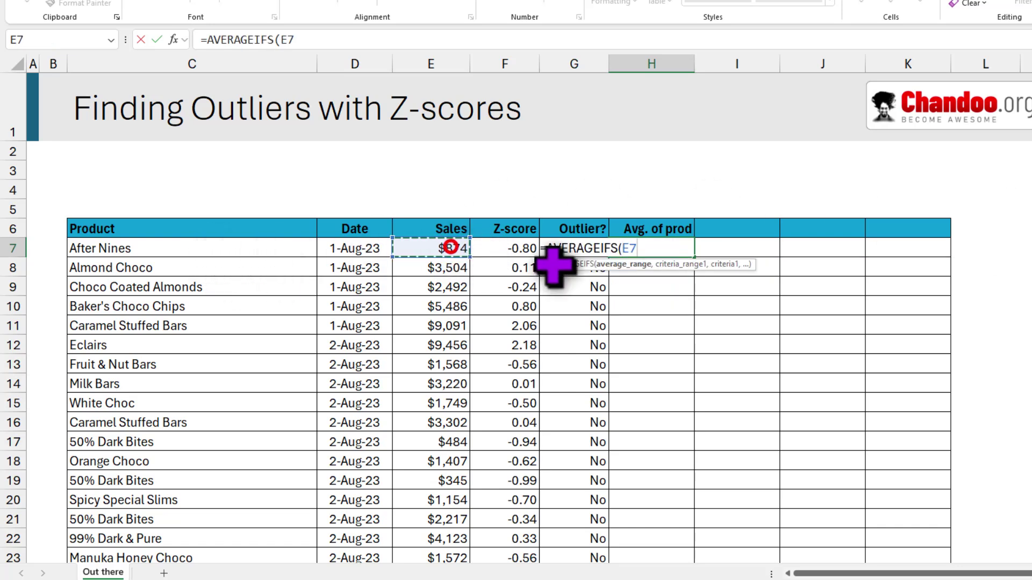
key("ctrl+shift+Down")
key("ctrl+BackSpace")
type(",")
left_click(210, 250)
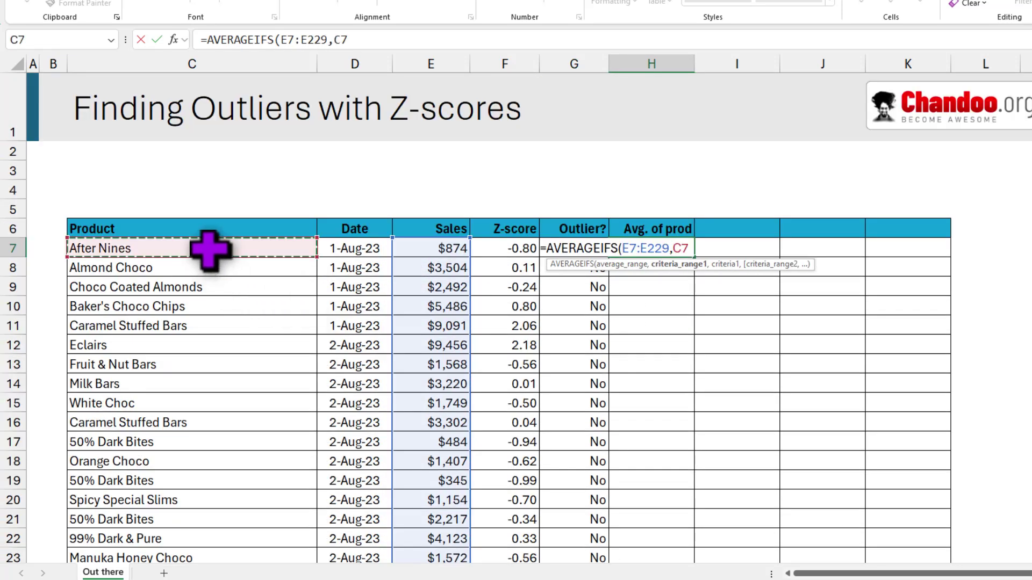
key("ctrl+shift+Down")
type(",")
key("ctrl+BackSpace")
left_click(220, 249)
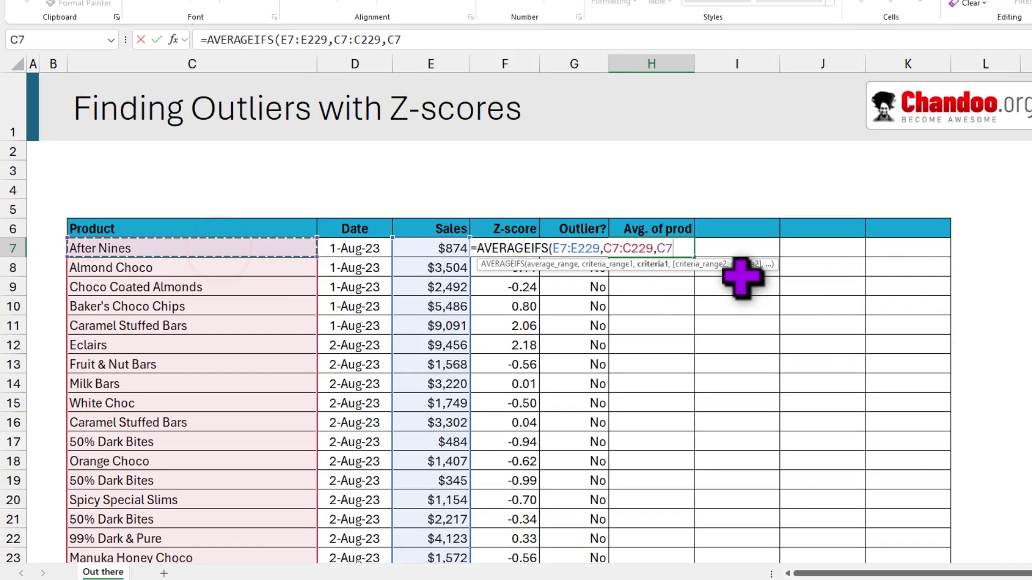
Step: Make both ranges in the H7 formula absolute, completing it as =AVERAGEIFS($E$7:$E$229,$C$7:$C$229,C7)
left_click_drag(552, 249, 626, 252)
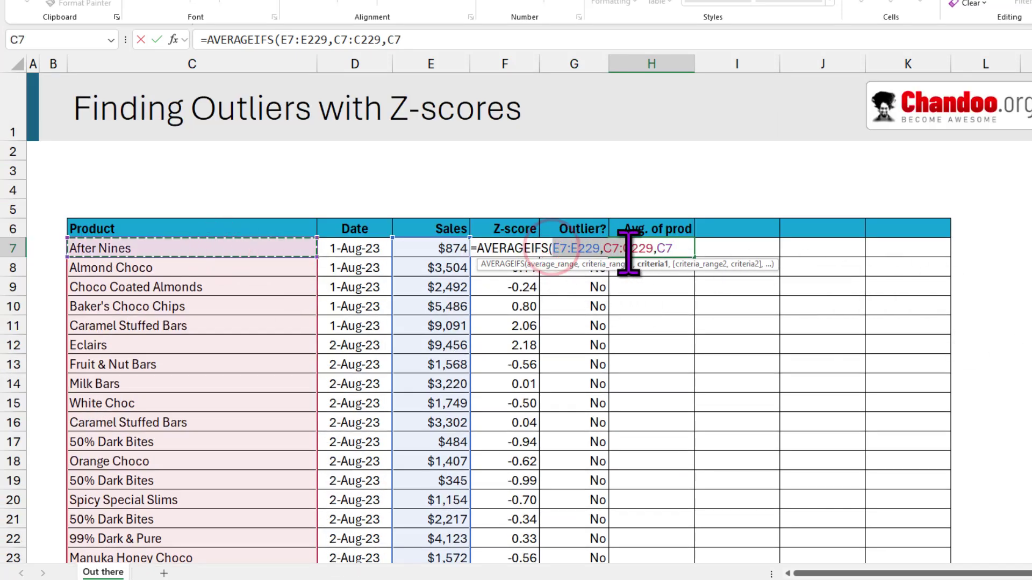
key("F4")
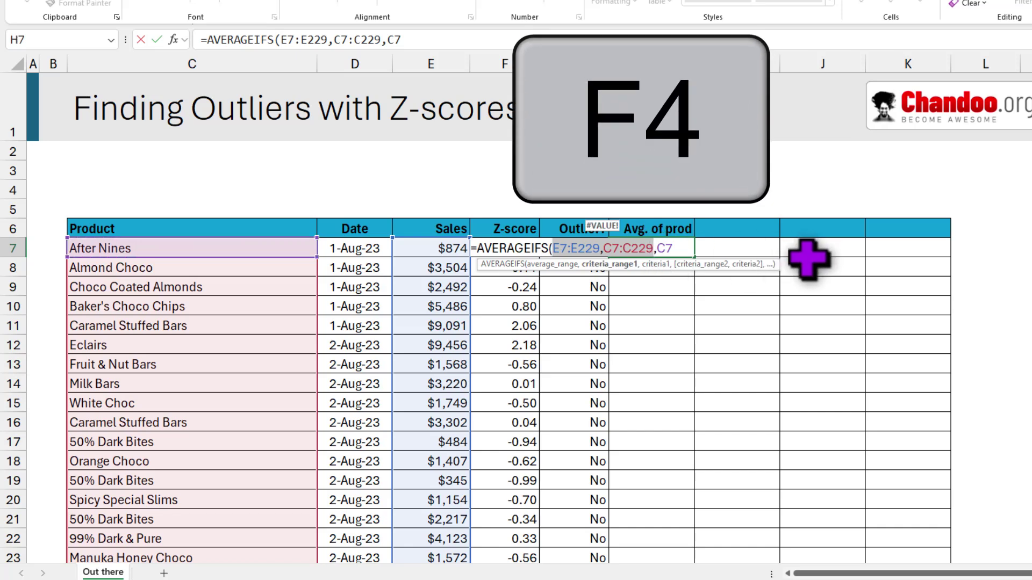
key("F4")
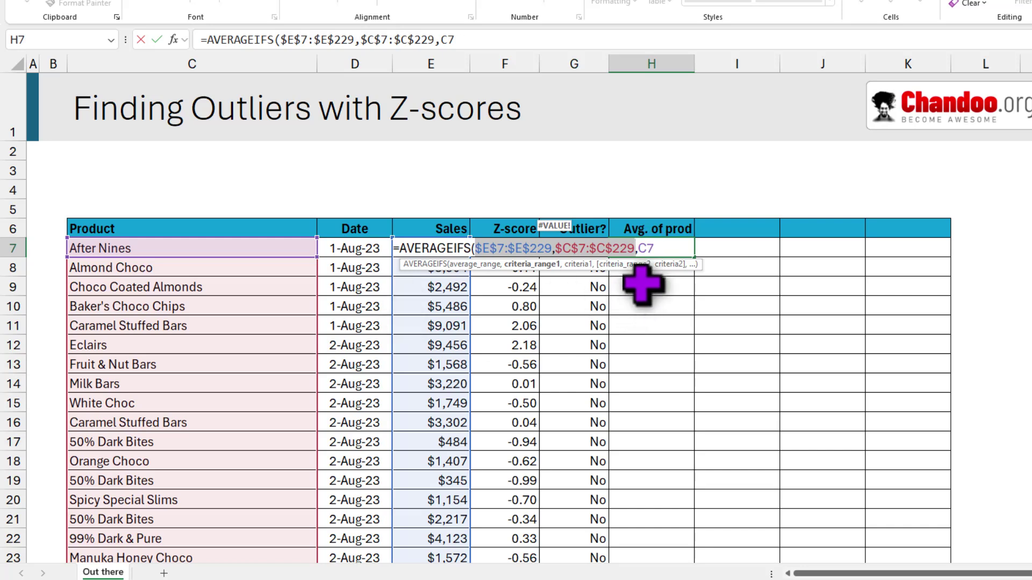
left_click(662, 247)
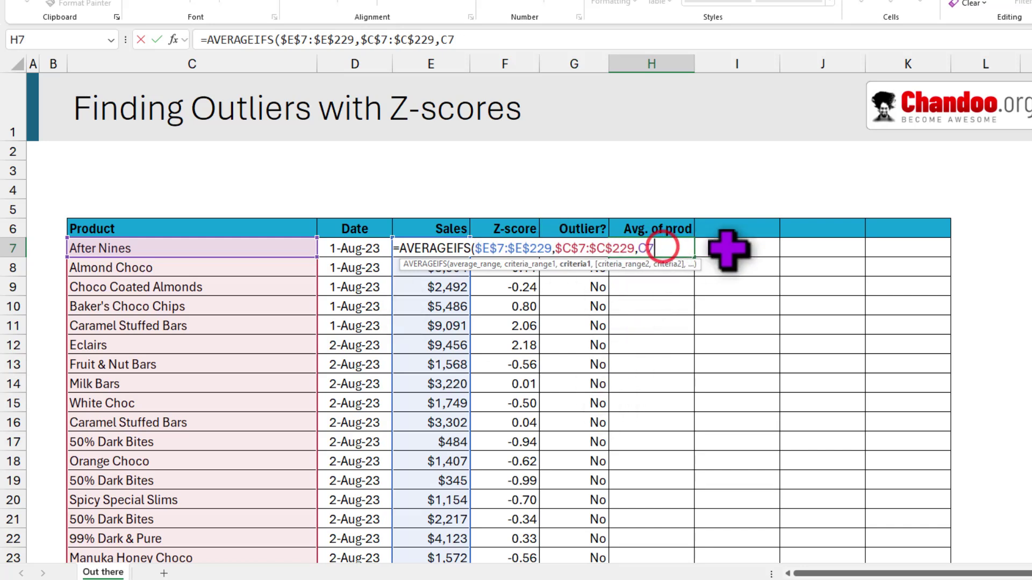
type(")")
key("ctrl+Return")
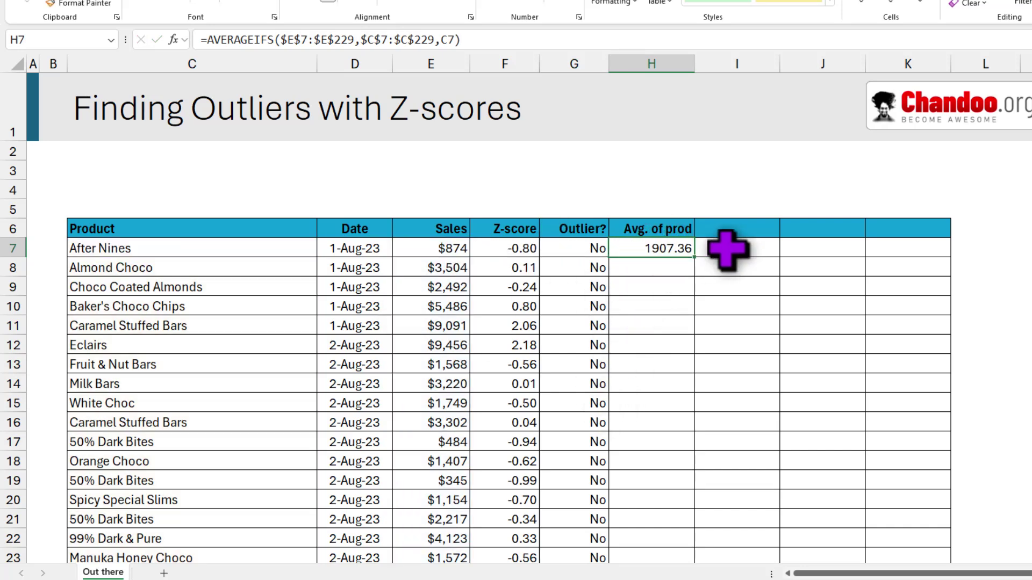
Step: Fill the product average formula from H7 down to H19 and check the formulas in H7, H8 and H19
left_click_drag(694, 257, 691, 482)
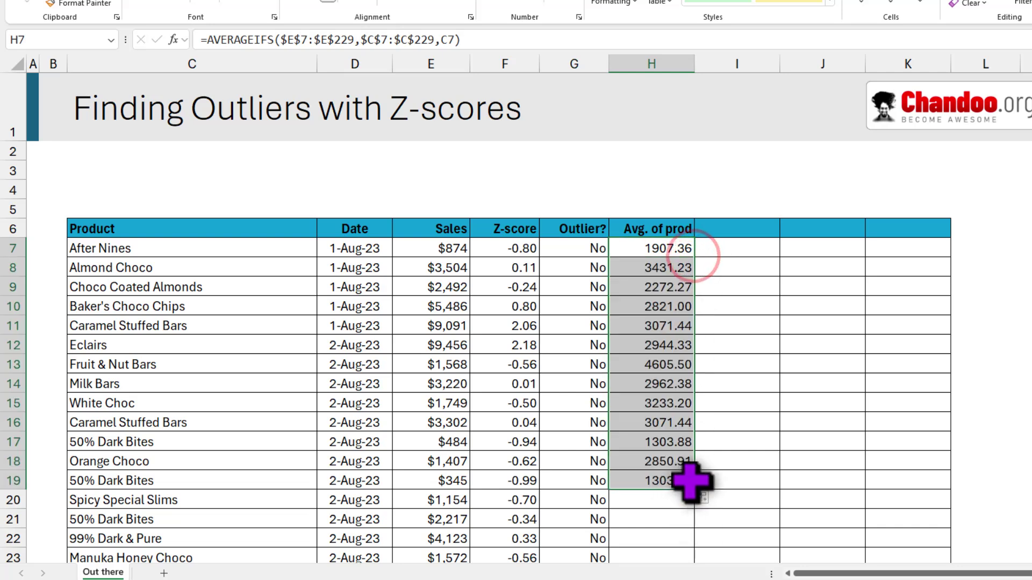
left_click(660, 248)
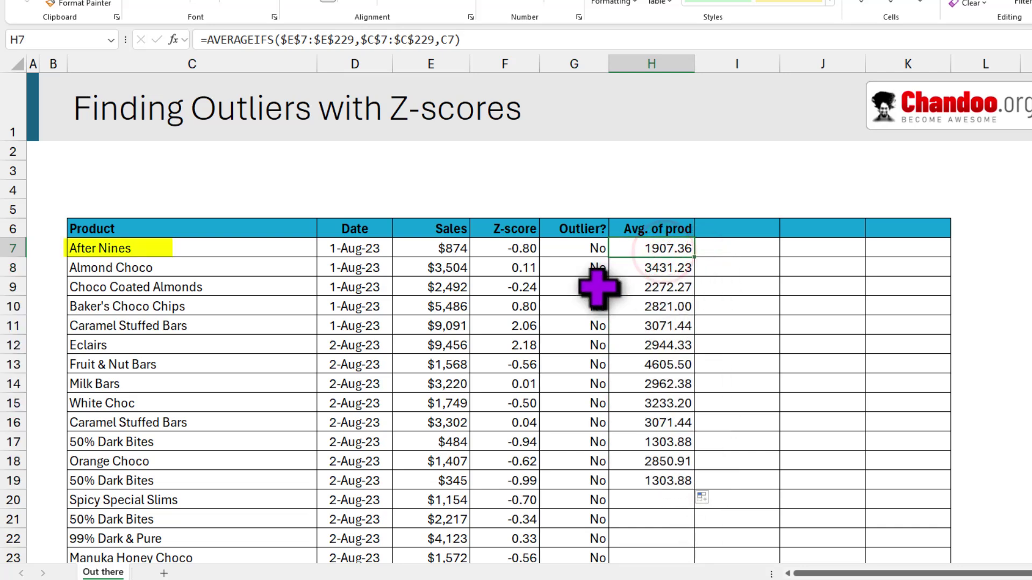
left_click(666, 269)
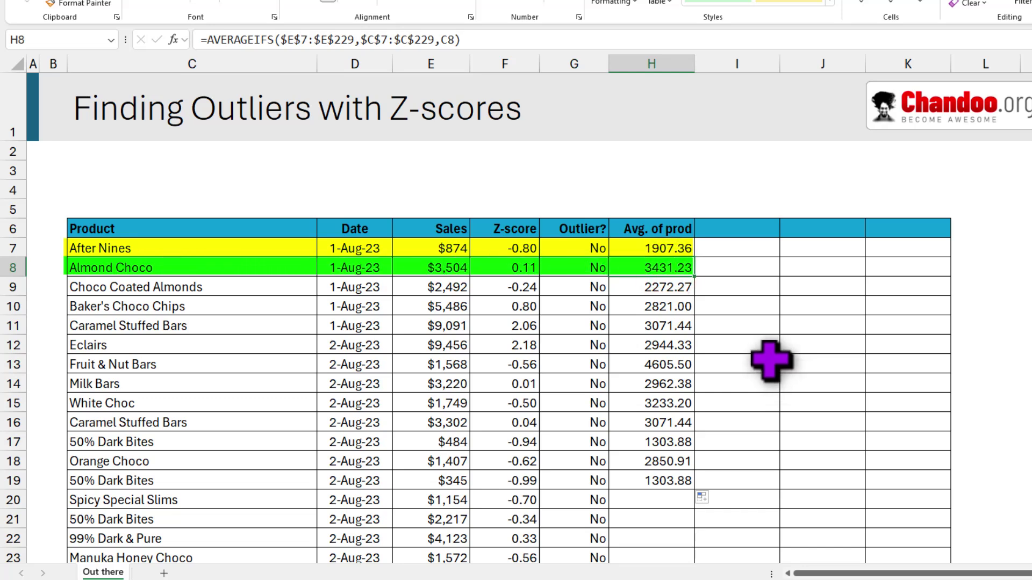
left_click(659, 479)
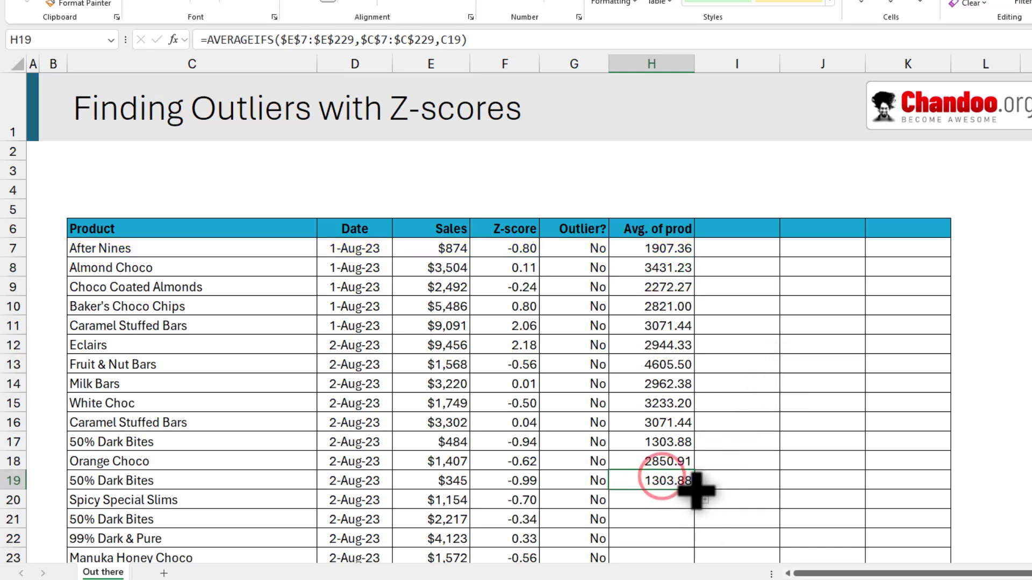
Step: Fill the product average formula down the rest of column H and add the header SD of prod in I6
double_click(695, 489)
left_click(735, 233)
type("SD")
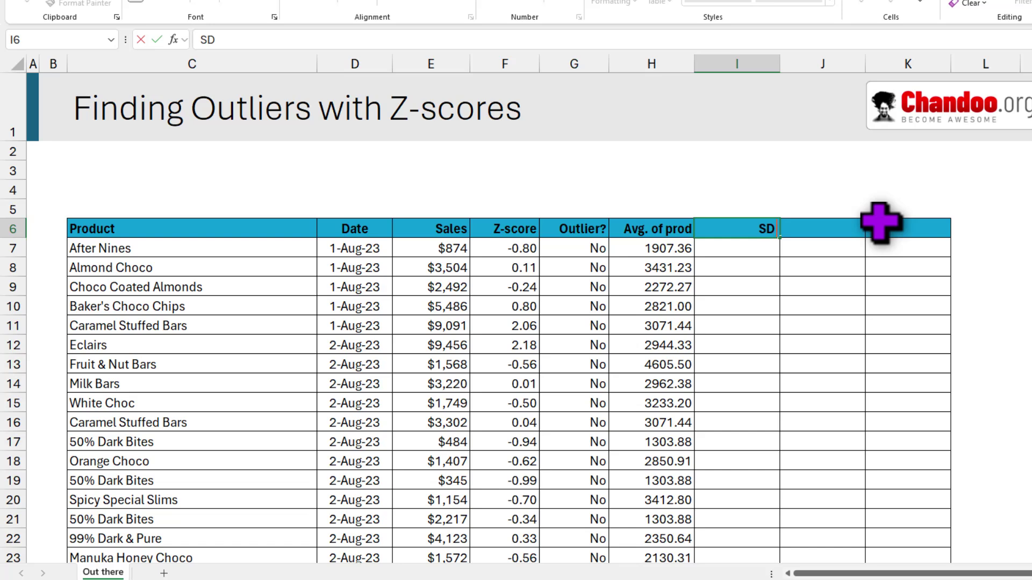
type(" of prod")
key("Return")
type("=avera")
key("Down")
key("Down")
key("Down")
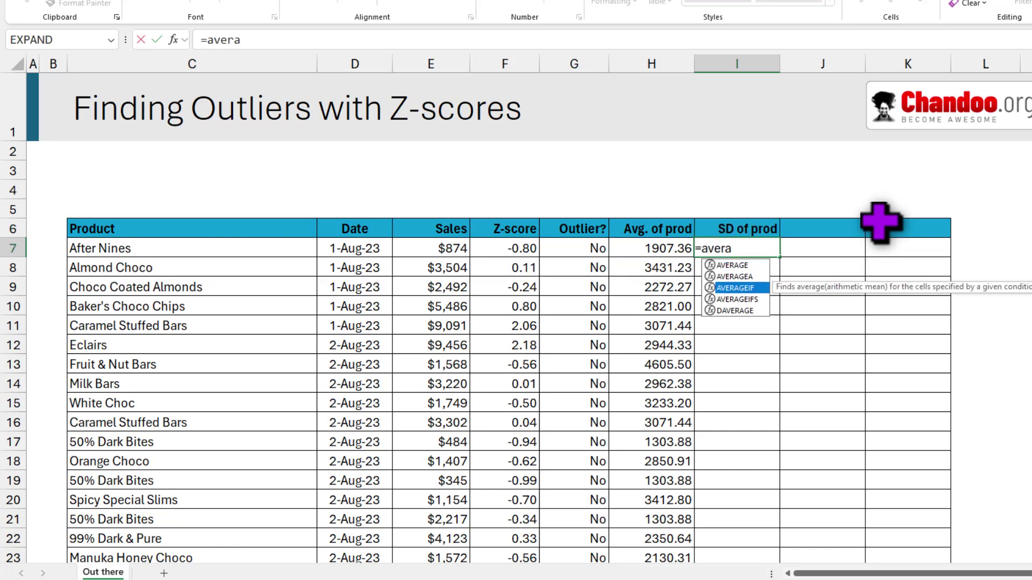
key("BackSpace")
key("BackSpace")
key("BackSpace")
key("BackSpace")
key("BackSpace")
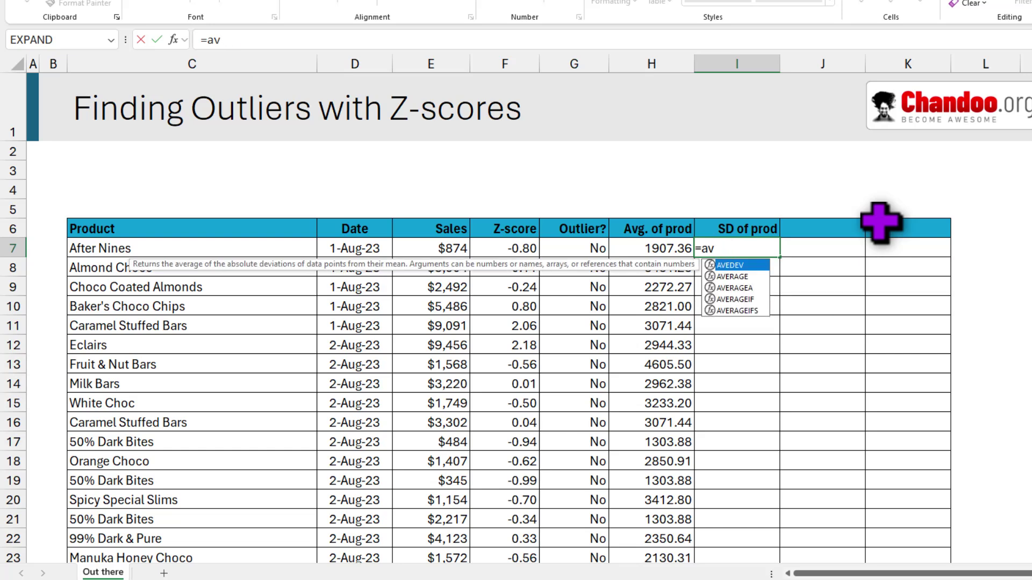
type("std")
key("Tab")
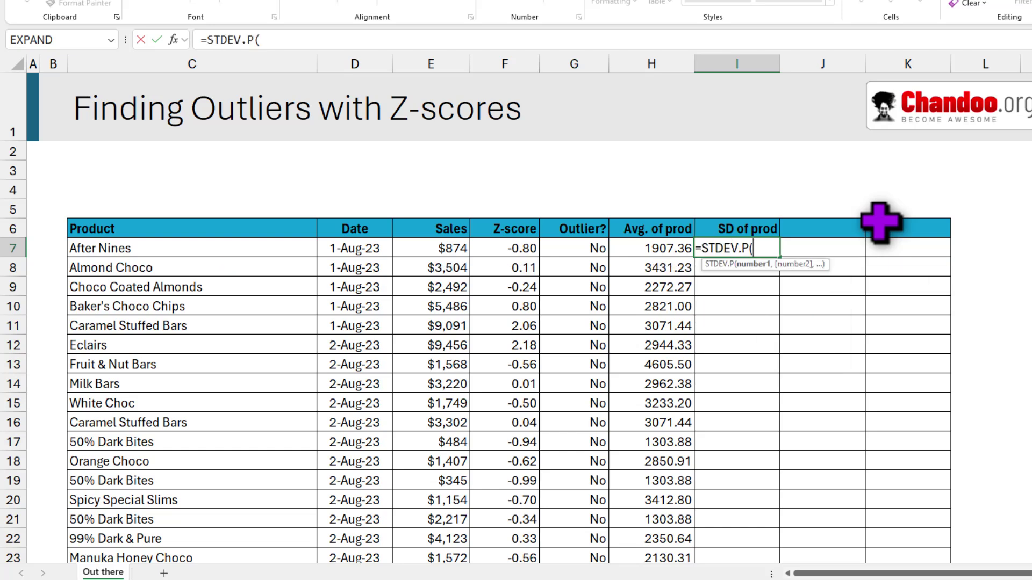
key("Escape")
Step: Start a STDEV.P formula in I7 with a nested FILTER on the absolute sales range $E$7:$E$229
type("=sta")
key("BackSpace")
type("d")
key("Tab")
type("fil")
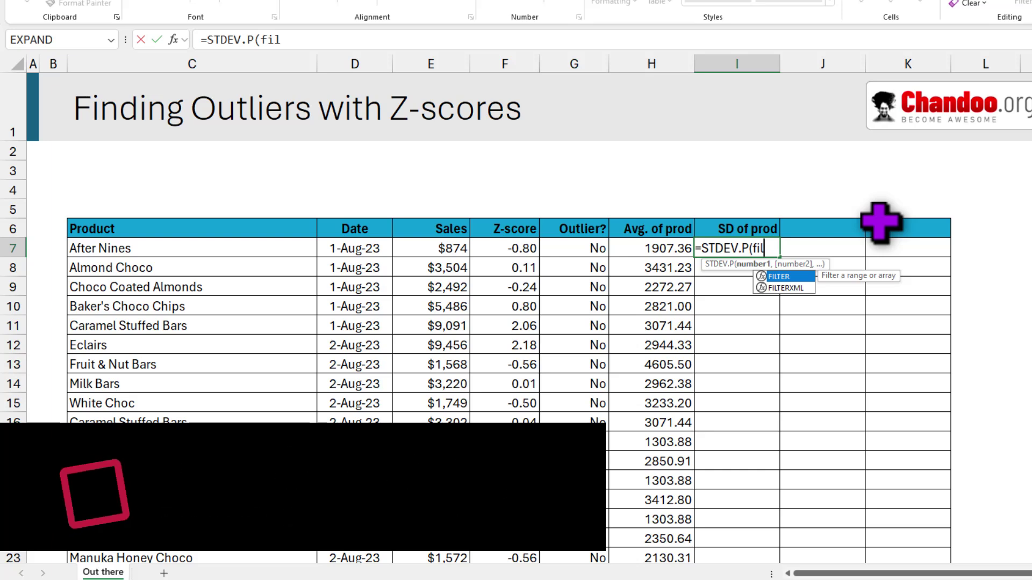
key("Tab")
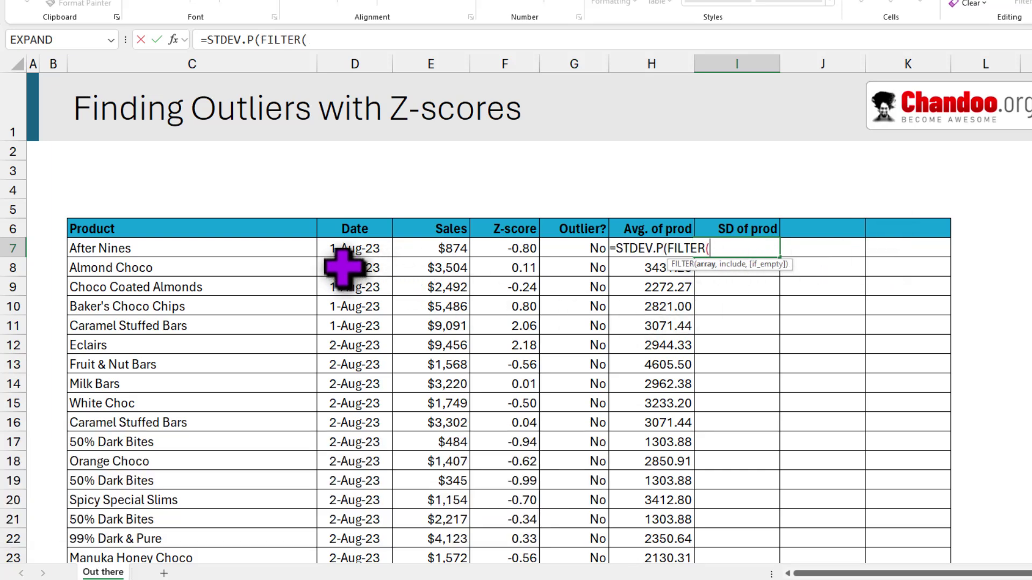
left_click(441, 248)
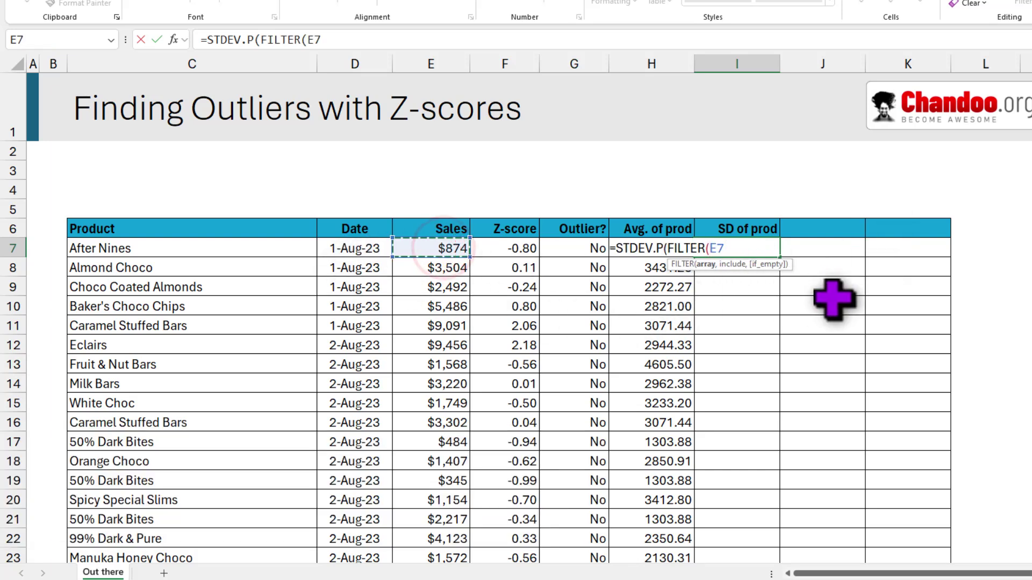
key("ctrl+shift+Down")
key("F4")
type(",")
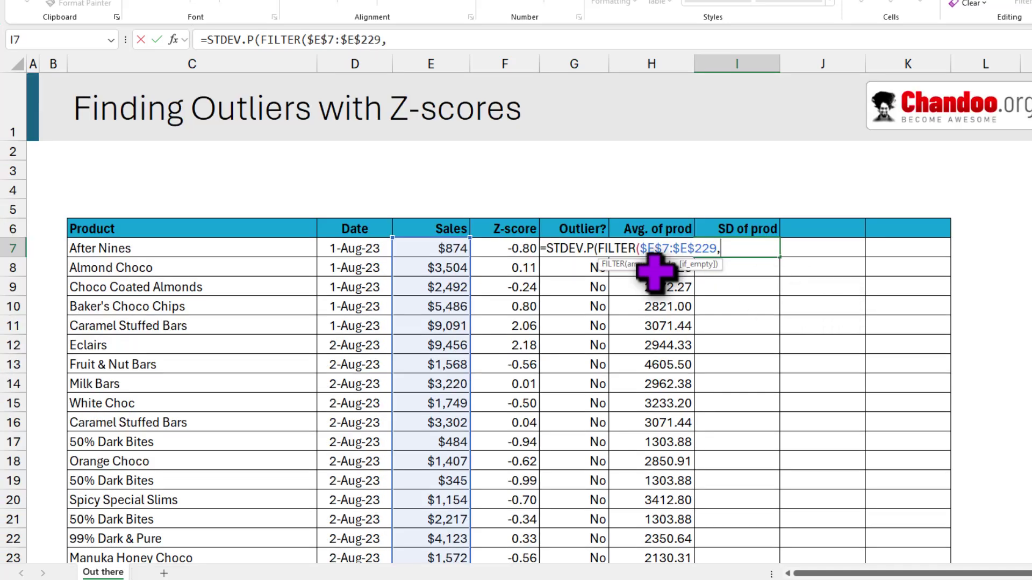
Step: Complete the I7 formula with the product condition, giving =STDEV.P(FILTER($E$7:$E$229,$C$7:$C$229=C7))
left_click(223, 247)
key("ctrl+shift+Down")
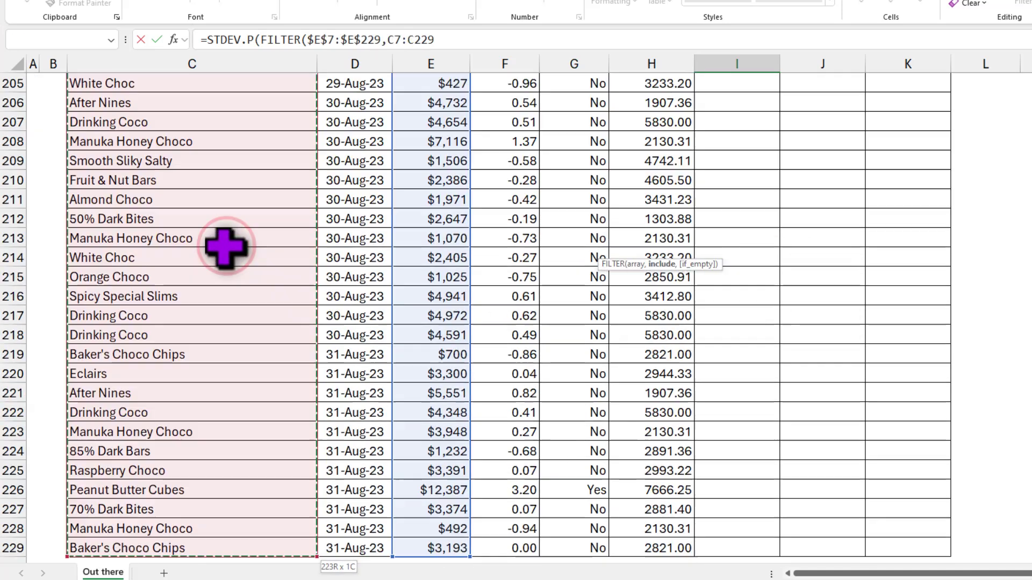
key("F4")
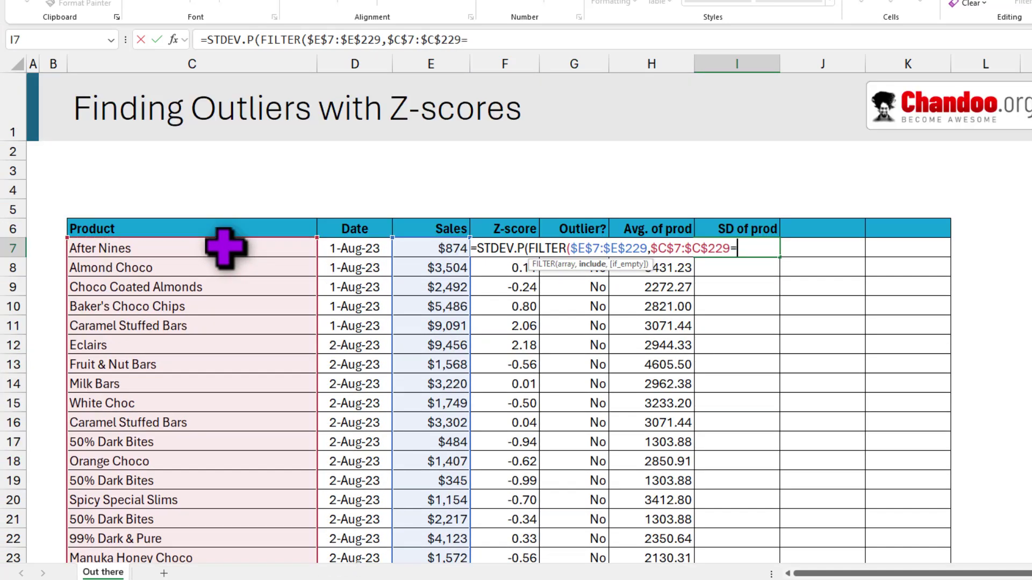
type("=")
left_click(207, 247)
type("))")
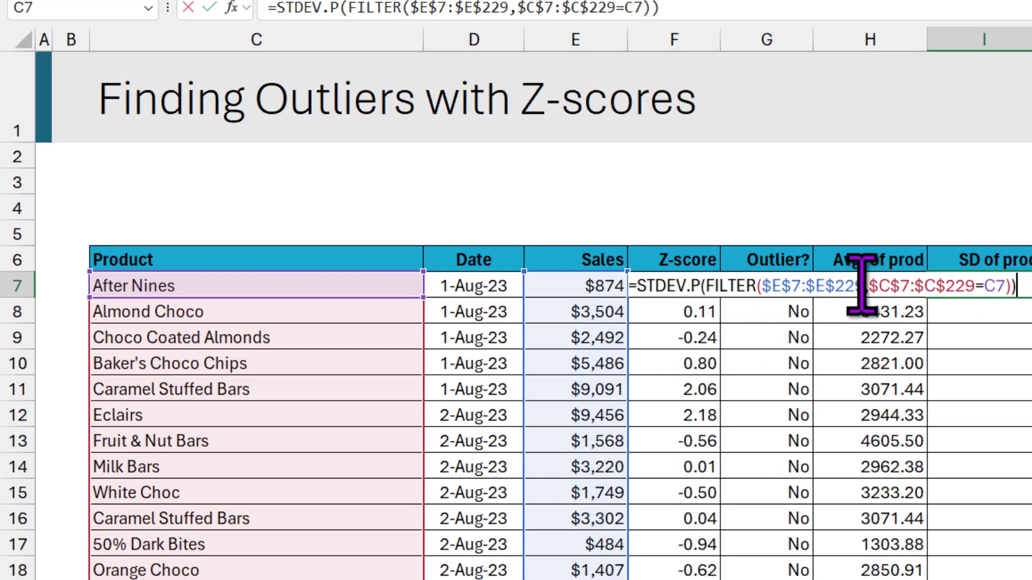
left_click(977, 287)
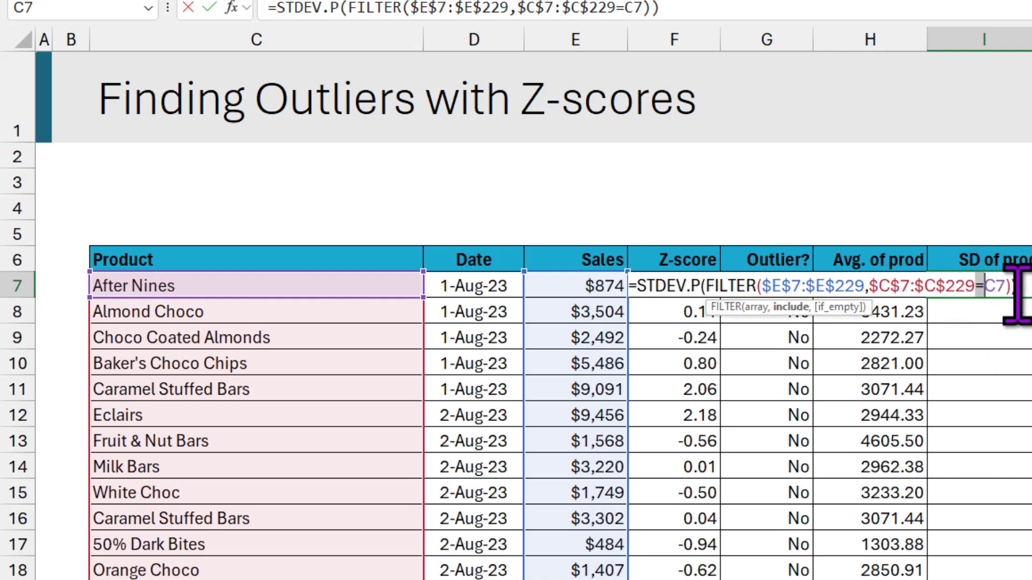
left_click_drag(638, 286, 948, 293)
key("Escape")
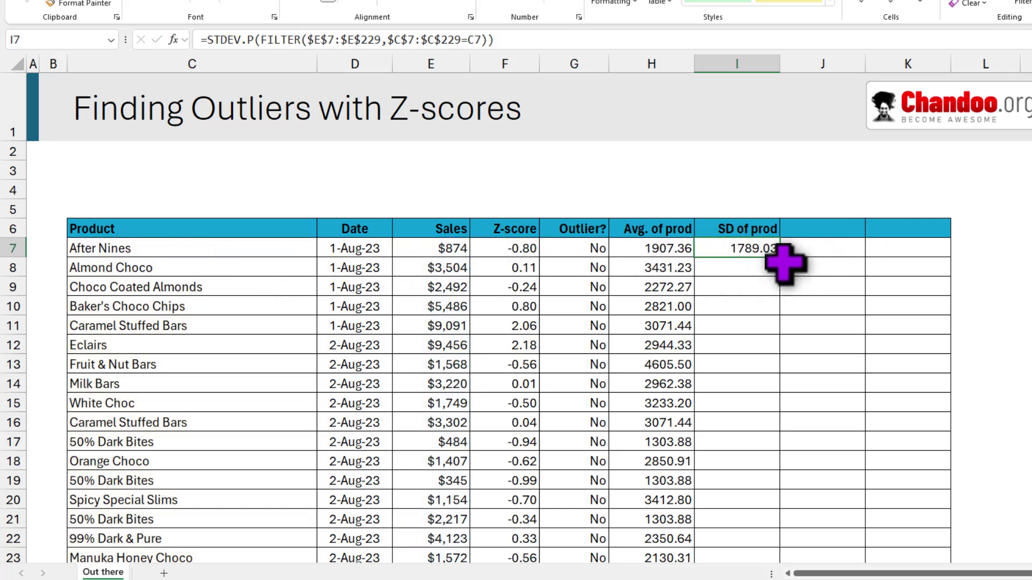
Step: Fill the standard deviation formula from I7 down all data rows, comparing the averages and deviations of After Nines and Almond Choco
left_click_drag(779, 257, 748, 468)
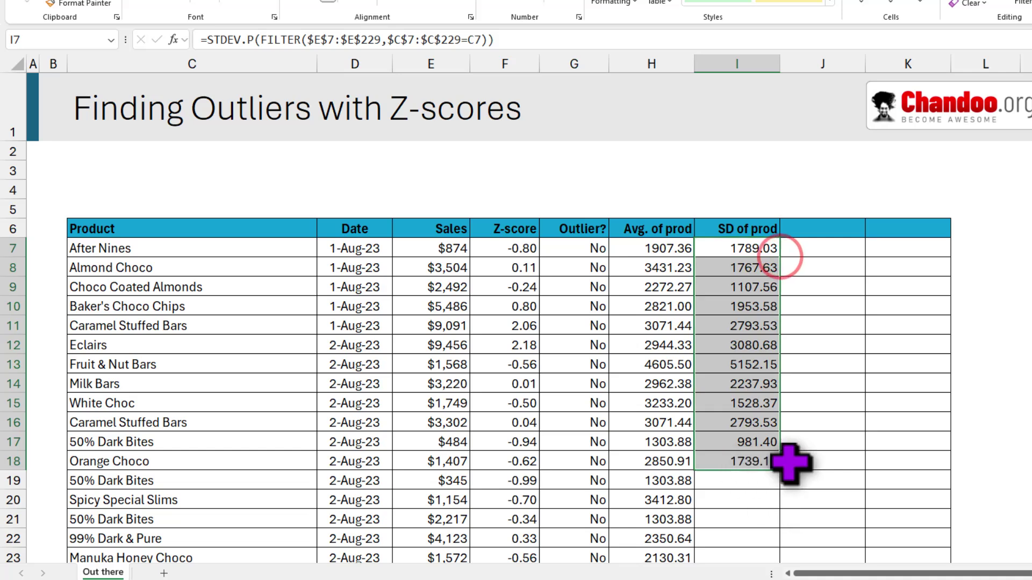
left_click(755, 266)
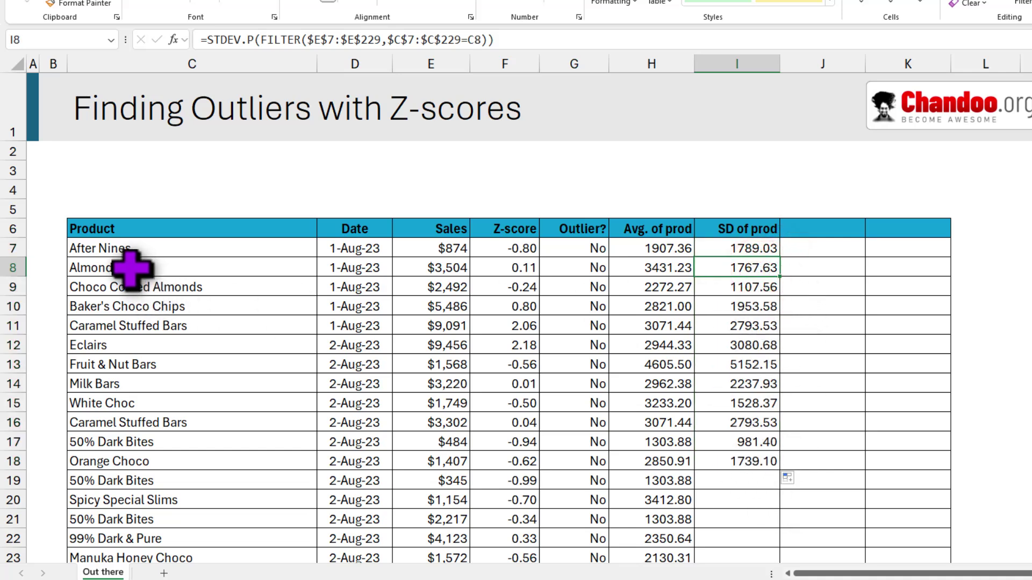
left_click(670, 268)
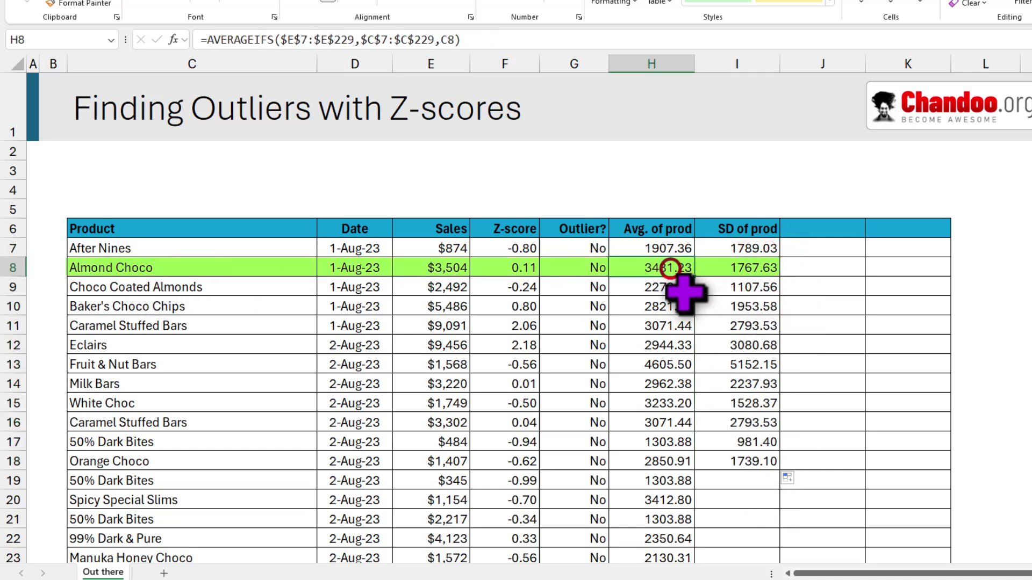
left_click(765, 265)
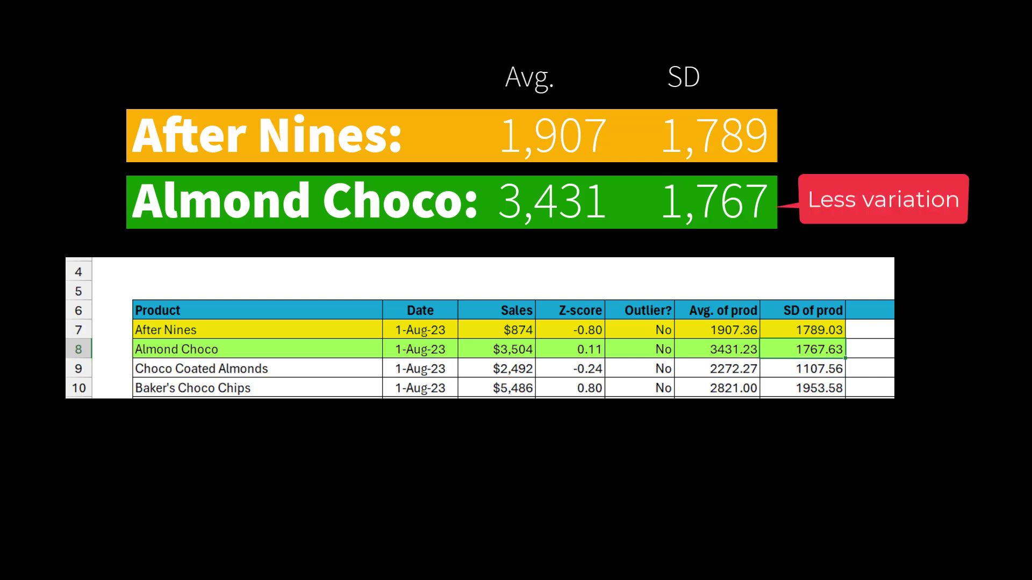
left_click(829, 332)
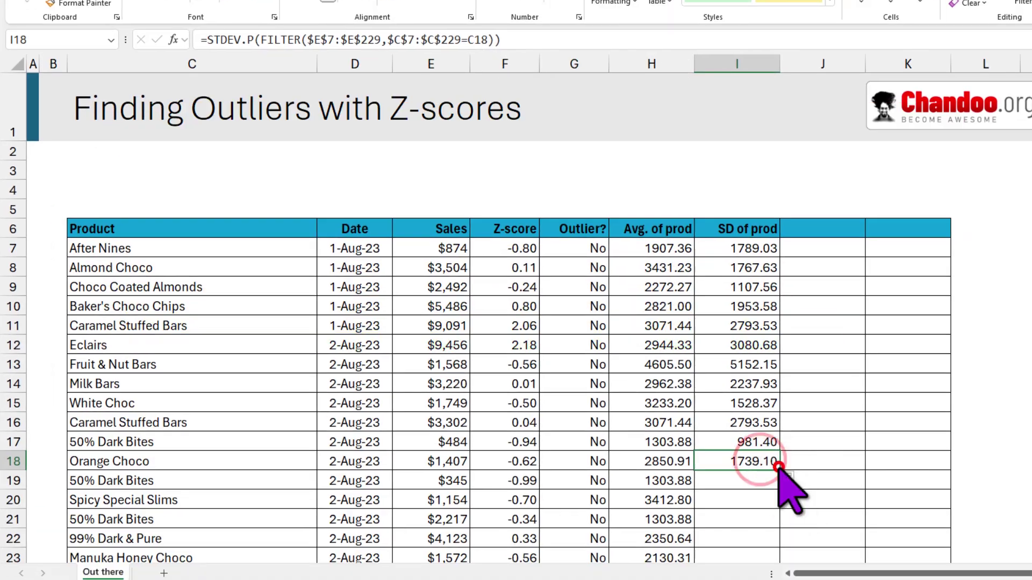
double_click(779, 471)
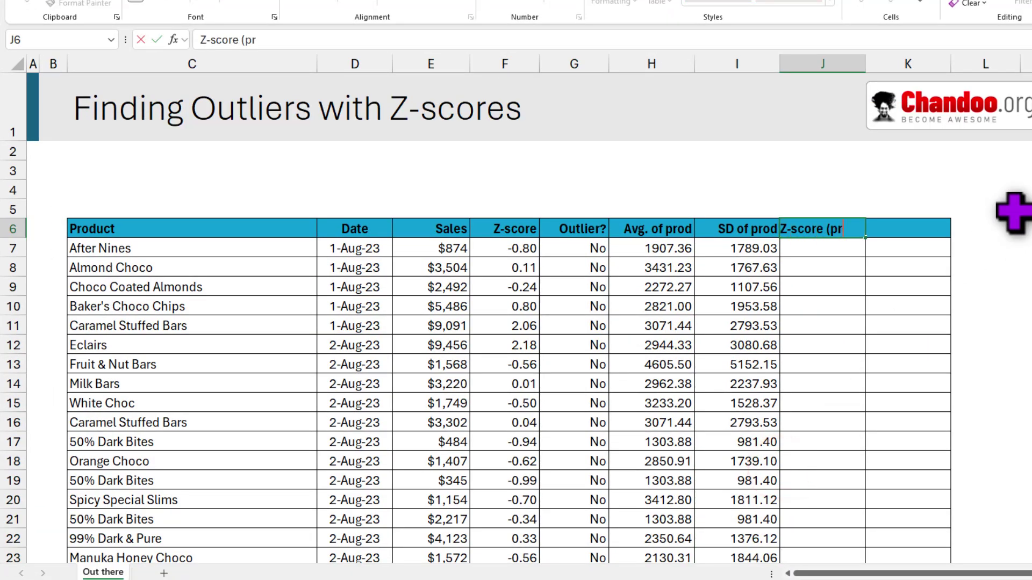
Step: Add a Z-score (prod) column in J, with =(E7-H7)/I7 in J7 filled down all data rows
key("Down")
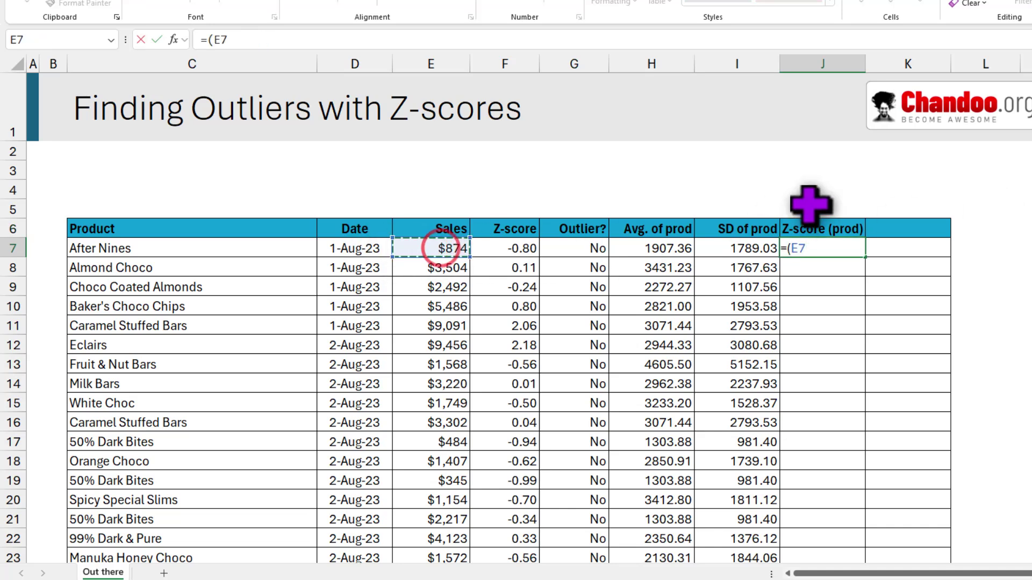
left_click(630, 246)
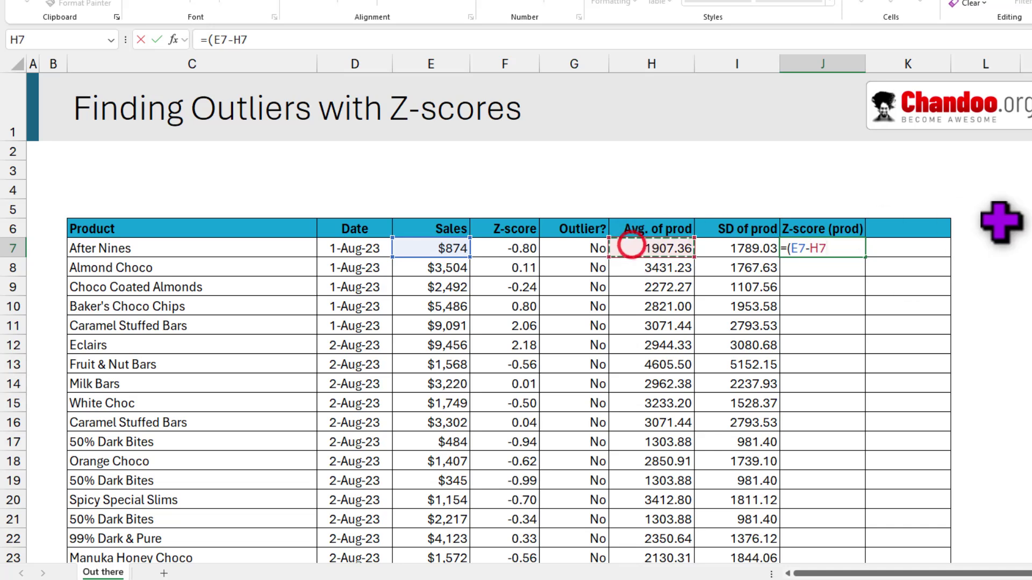
left_click(749, 248)
key("ctrl+Return")
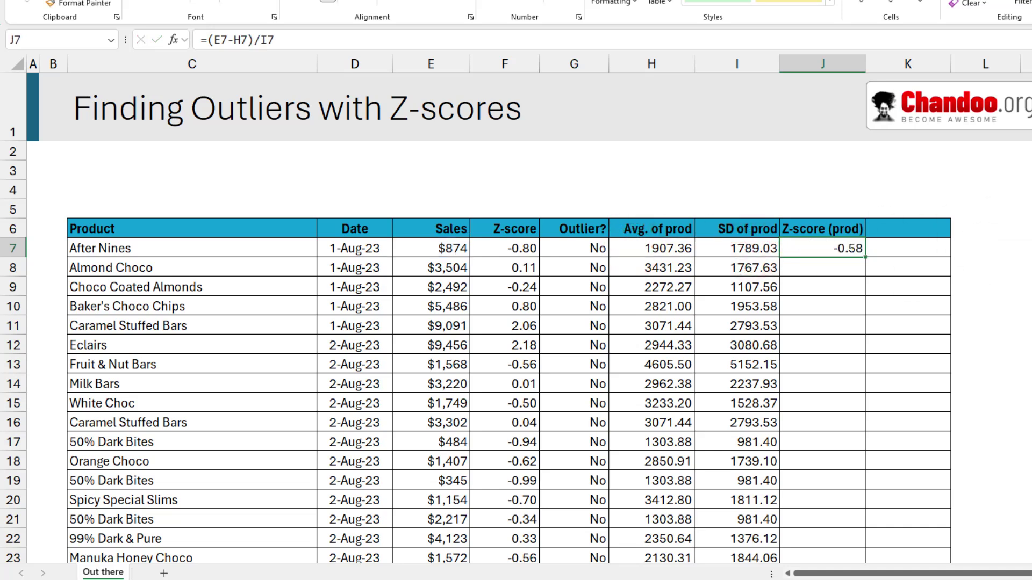
double_click(864, 257)
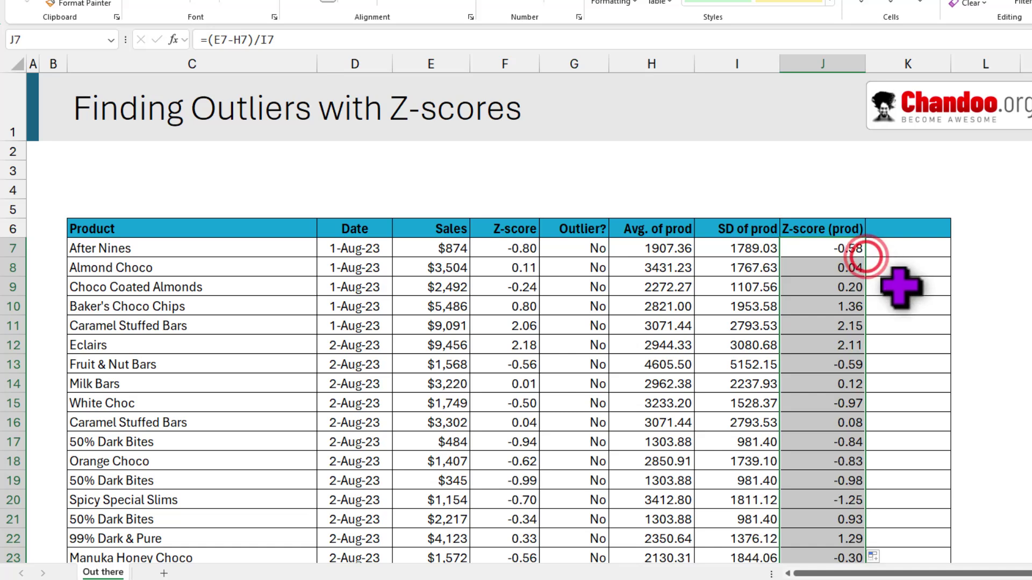
Step: Add the header Outliers? in K6
left_click(896, 228)
type("O")
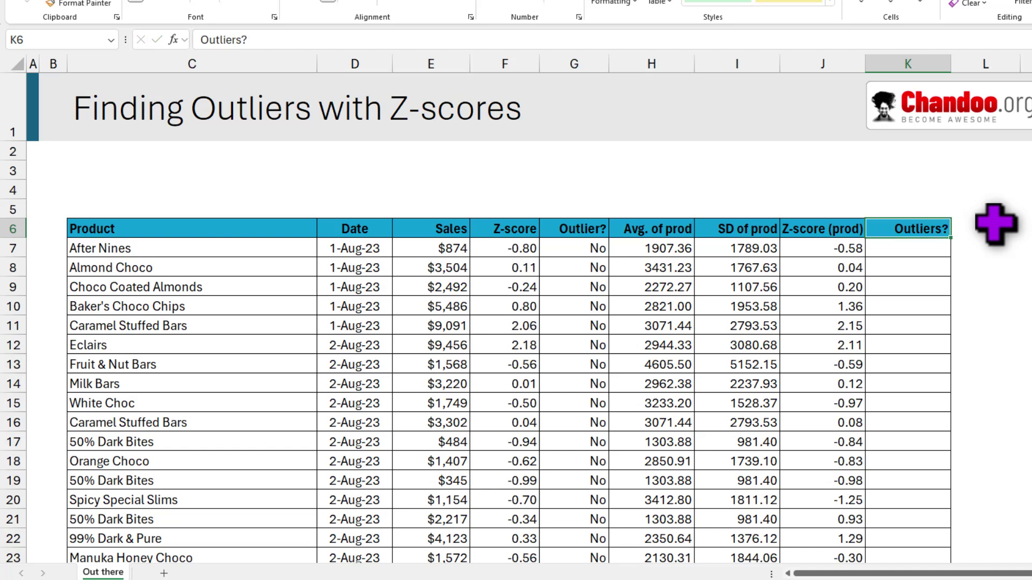
key("Return")
Step: Enter =IF(ABS(J7)>3,"Yes","No") in K7 and fill it down all data rows
type("=IF(")
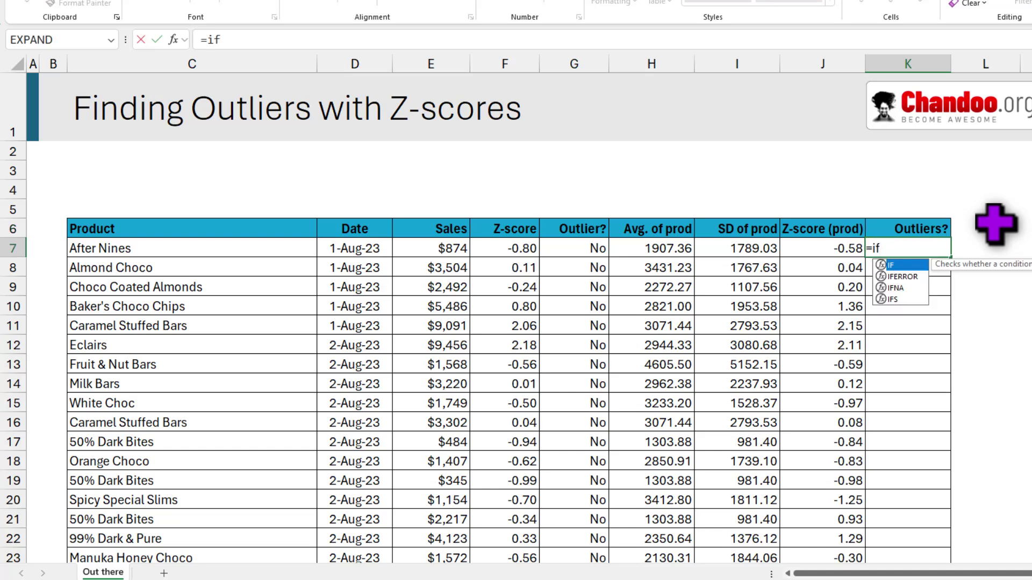
left_click(837, 249)
key("BackSpace")
key("BackSpace")
type("abs")
key("Tab")
left_click(831, 247)
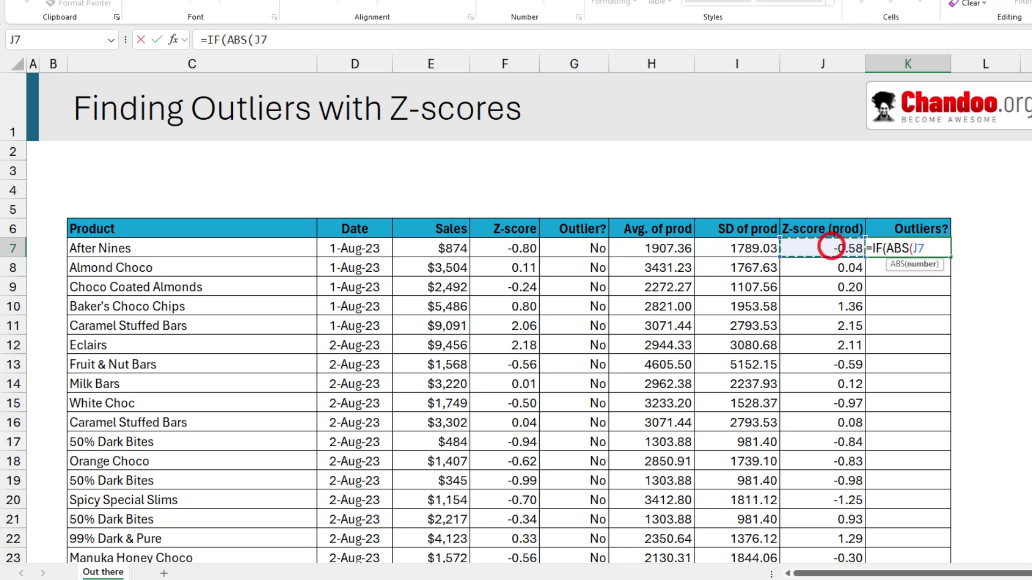
type(")")
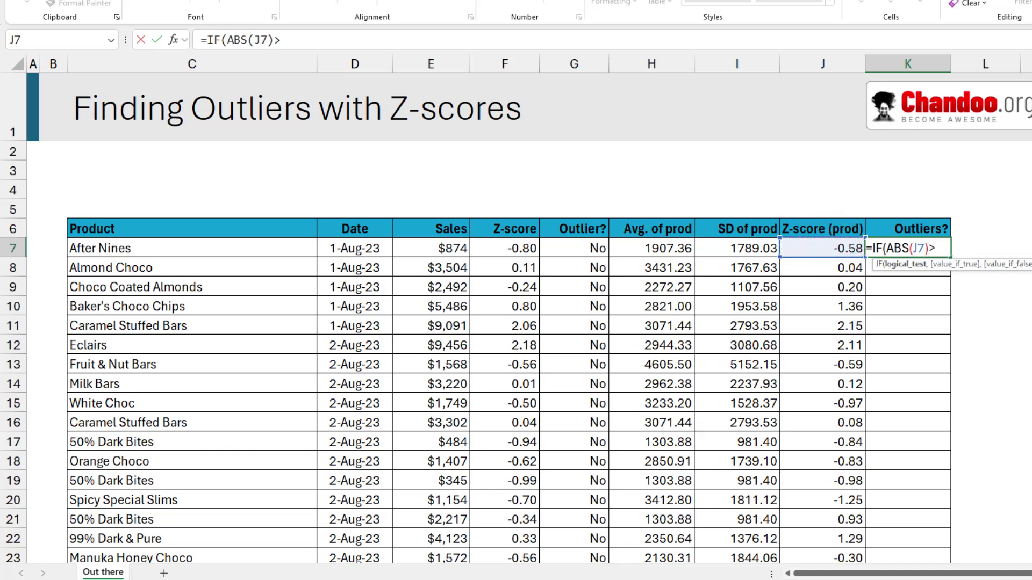
type(">3,\"Yes\",\"No\")")
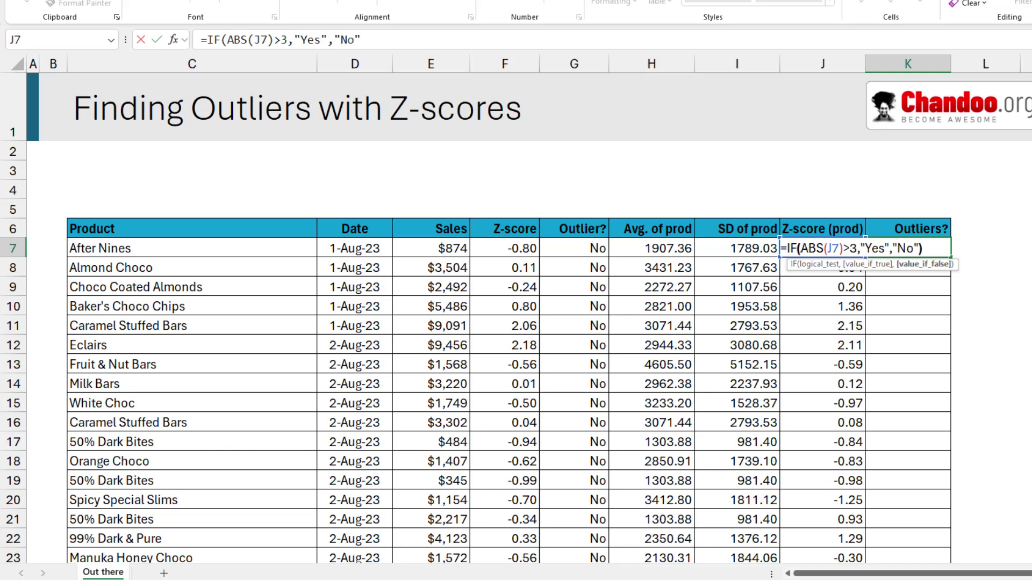
key("ctrl+Return")
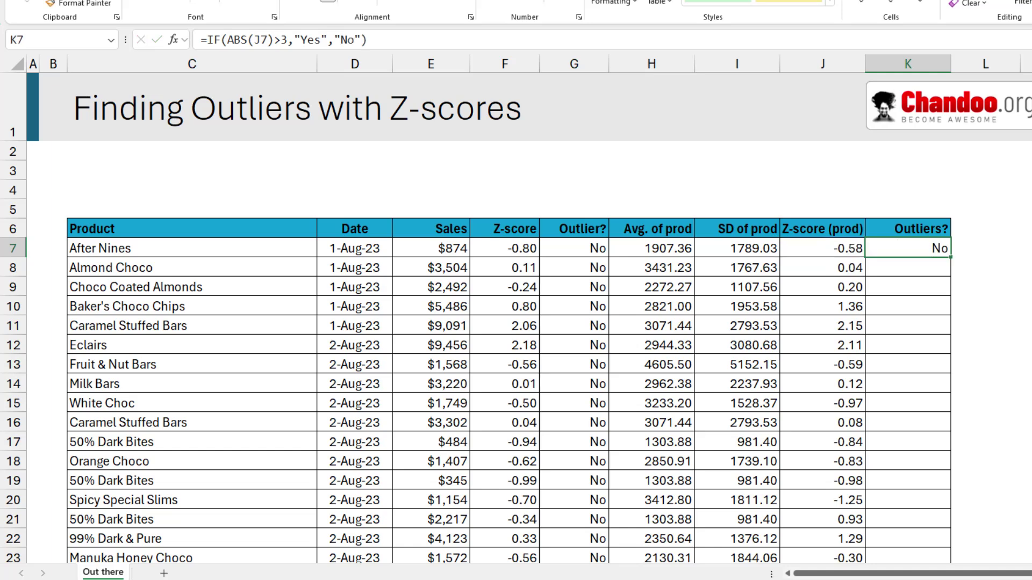
double_click(949, 256)
Step: Turn on filters for the table and filter the Outliers? column in K to show only Yes
left_click(934, 229)
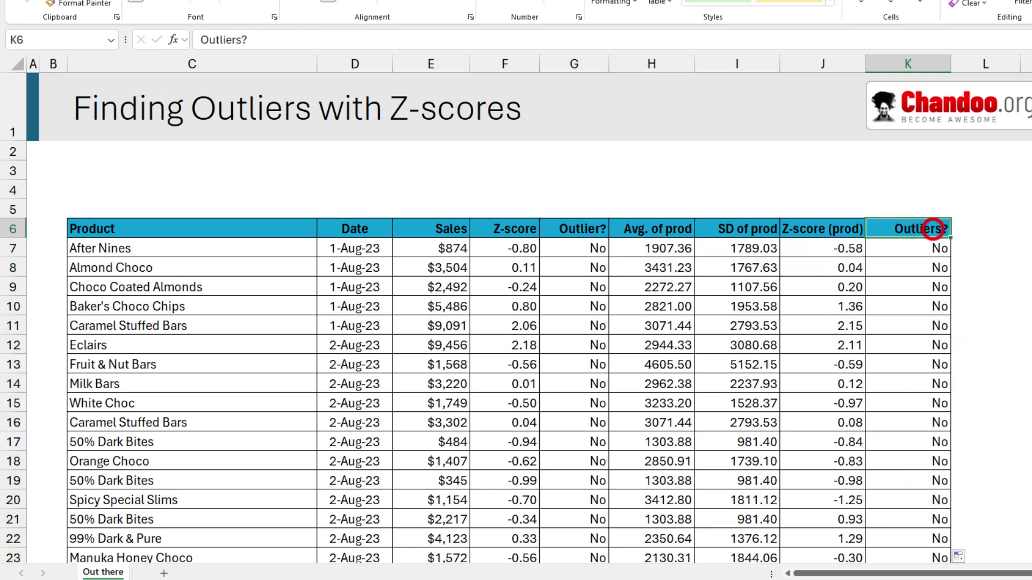
key("ctrl+shift+l")
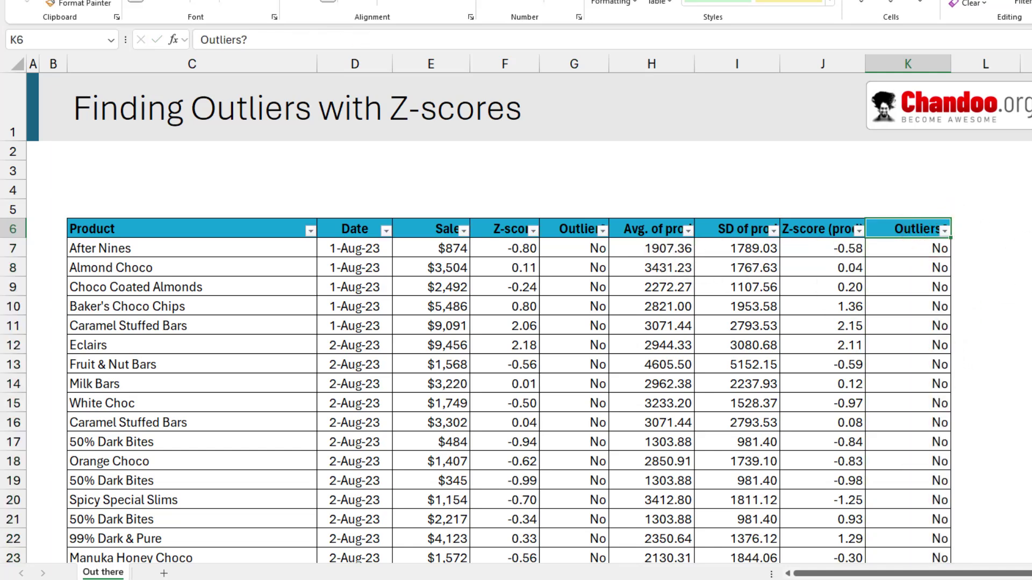
left_click(944, 230)
left_click(811, 418)
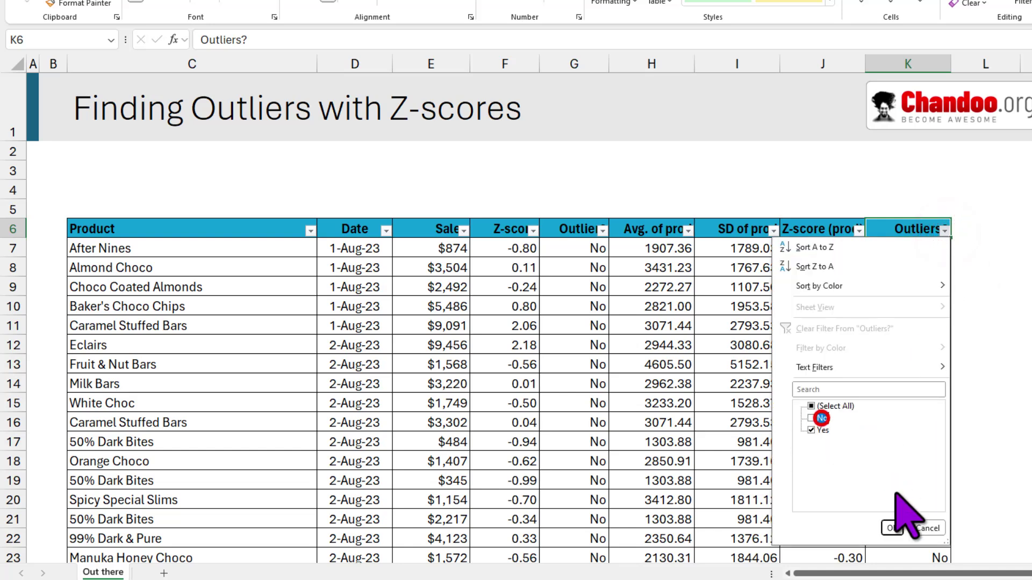
left_click(892, 529)
left_click(1021, 379)
Step: Examine the filtered outlier rows and the sales values in E69, E167 and E186
left_click_drag(227, 252, 892, 278)
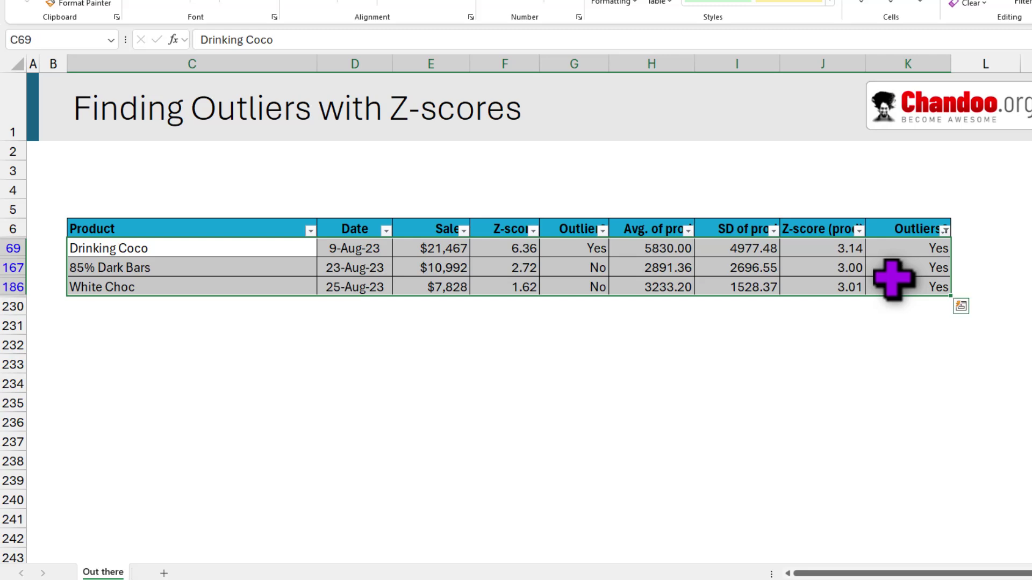
left_click(454, 249)
left_click(453, 270)
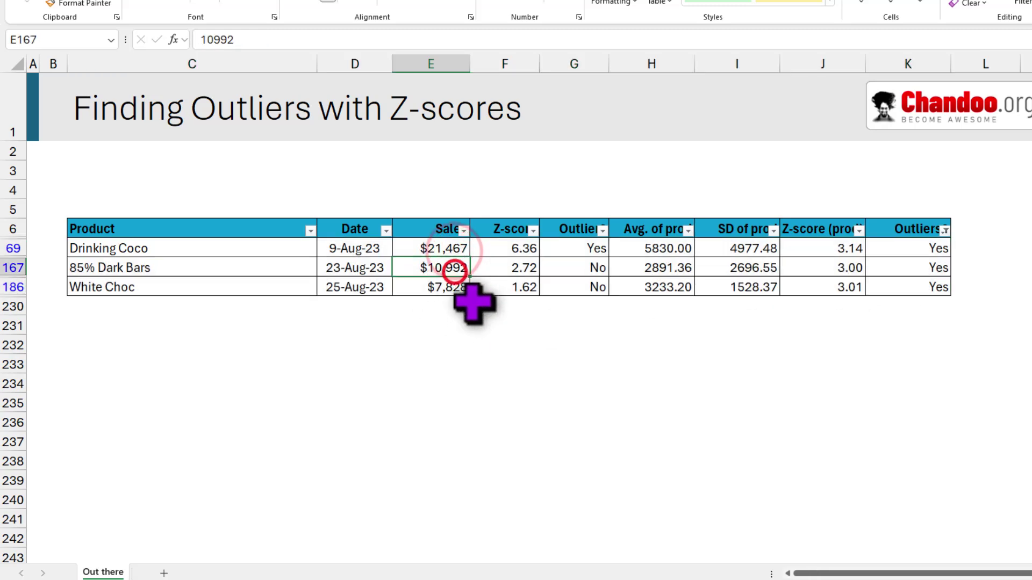
left_click(452, 290)
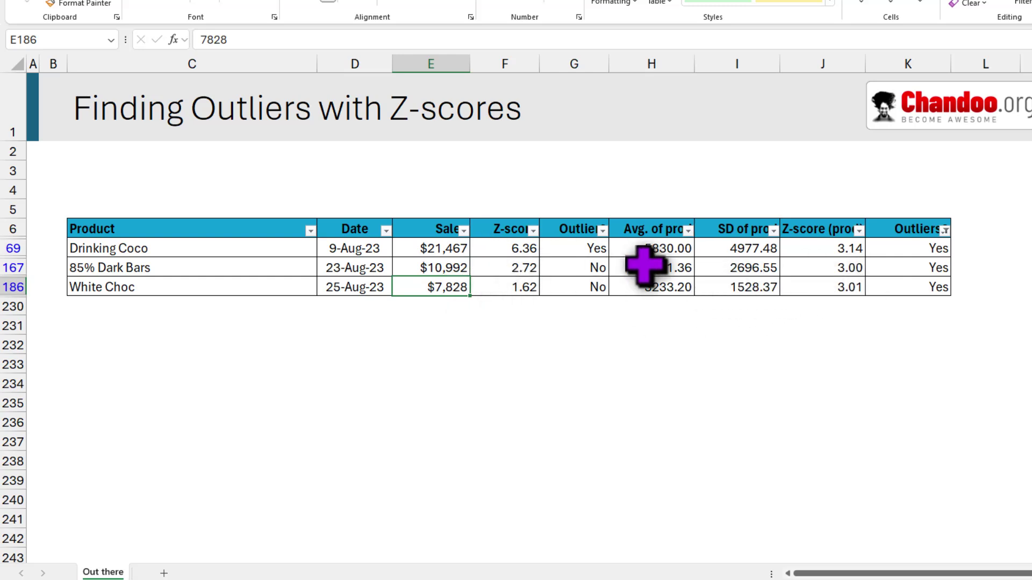
Step: Compare the overall and per-product z-scores and outlier flags of the filtered rows 69, 167 and 186
left_click_drag(597, 266, 598, 290)
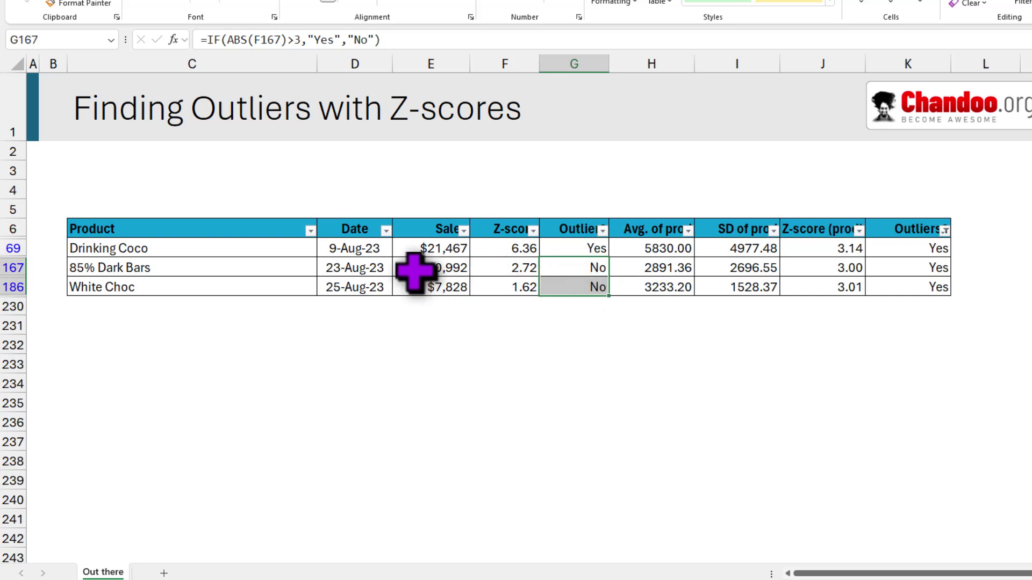
left_click(439, 268)
left_click_drag(594, 267, 587, 293)
left_click(451, 249)
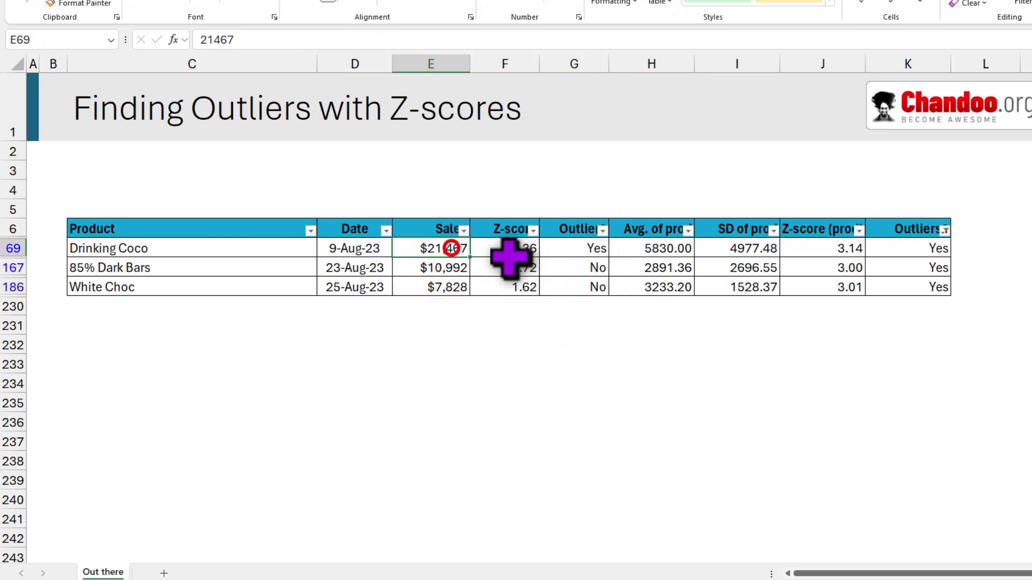
left_click(565, 251)
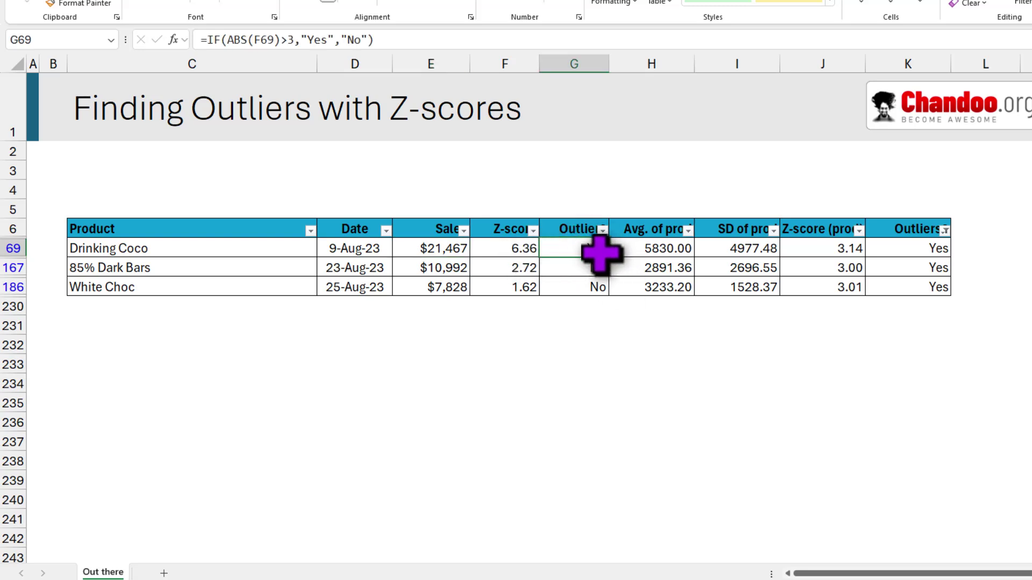
left_click(515, 249)
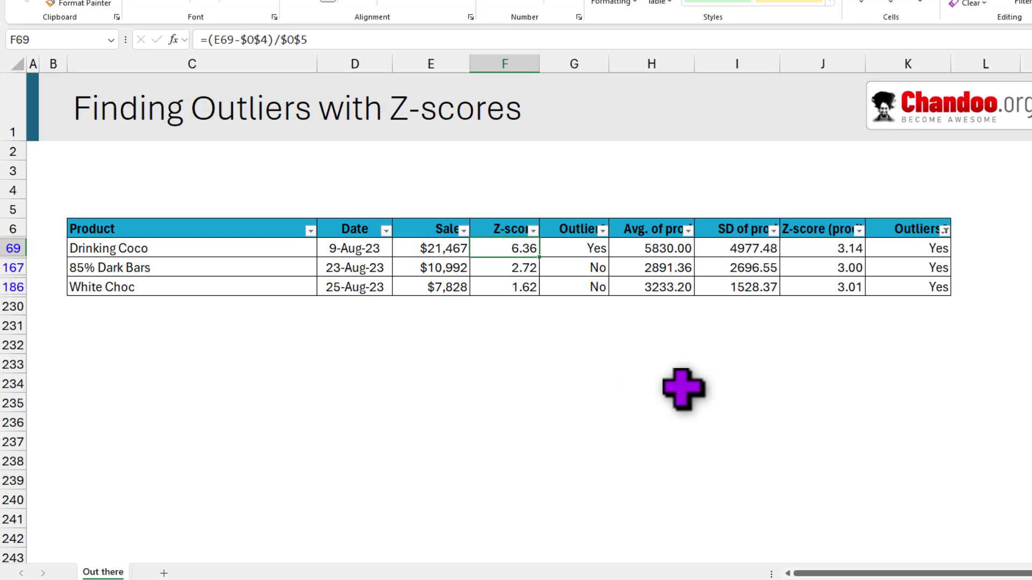
left_click(940, 252)
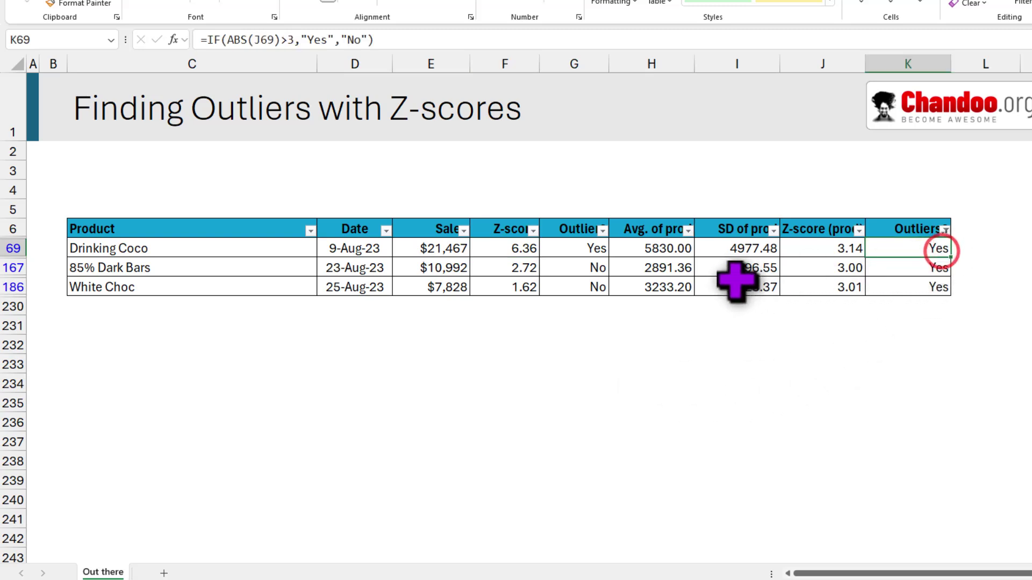
left_click(839, 251)
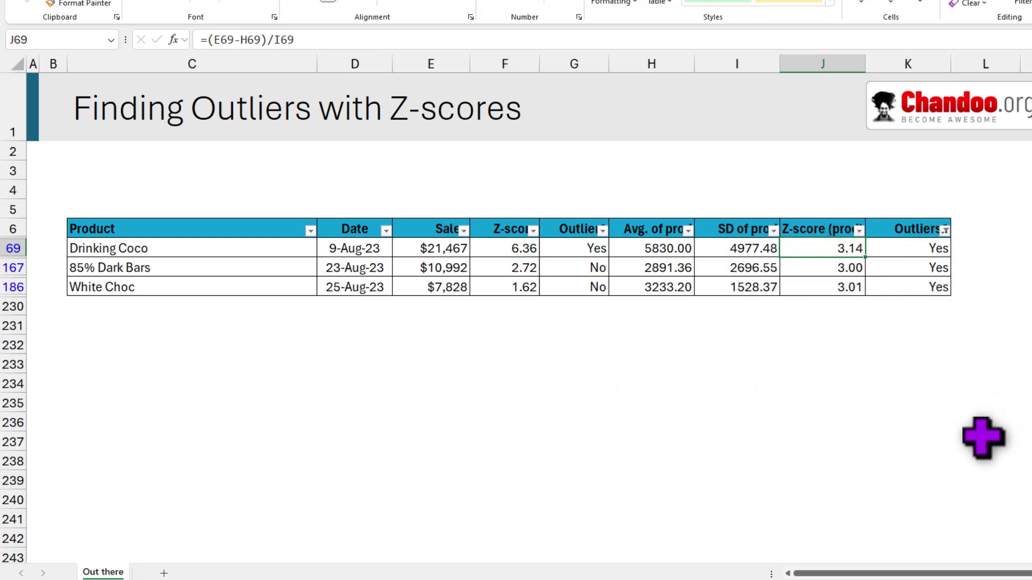
Step: Undo the Yes filter on the Outliers? column and select all data rows, C7:K229
key("ctrl+z")
left_click(183, 257)
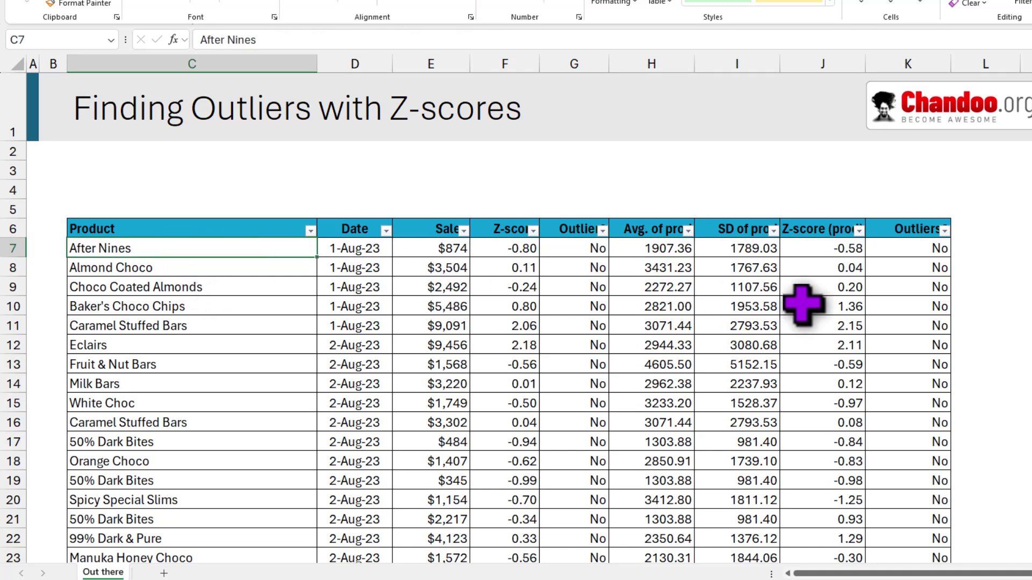
key("ctrl+shift+End")
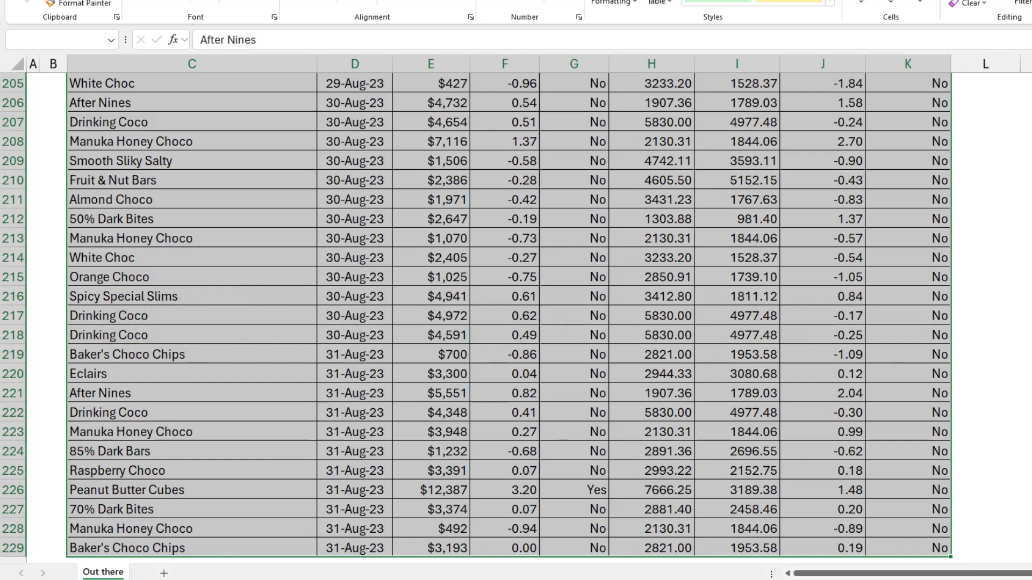
key("ctrl+BackSpace")
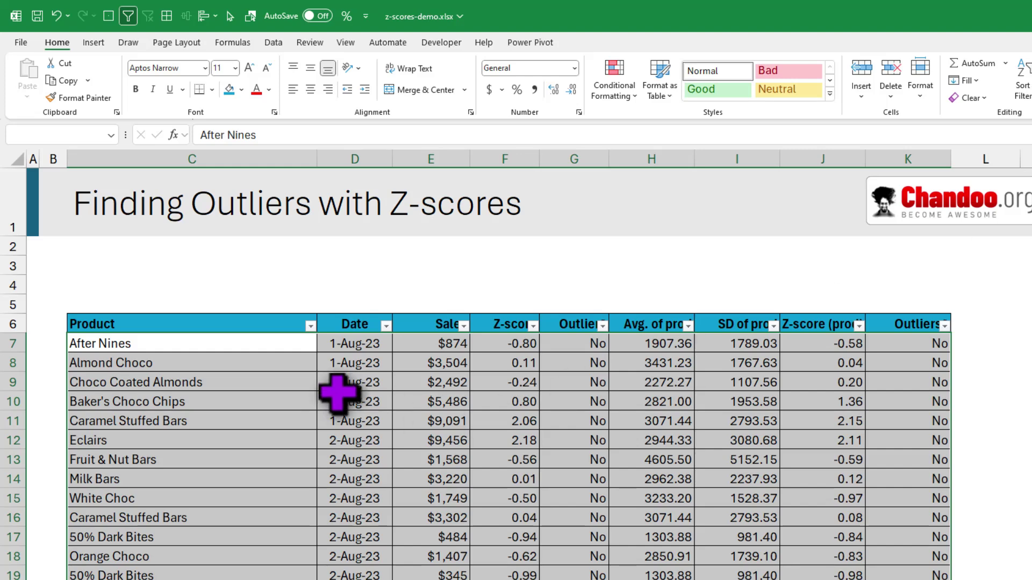
Step: Start a formula-based conditional formatting rule for the selected rows with the formula =abs($J7)>3
left_click(609, 91)
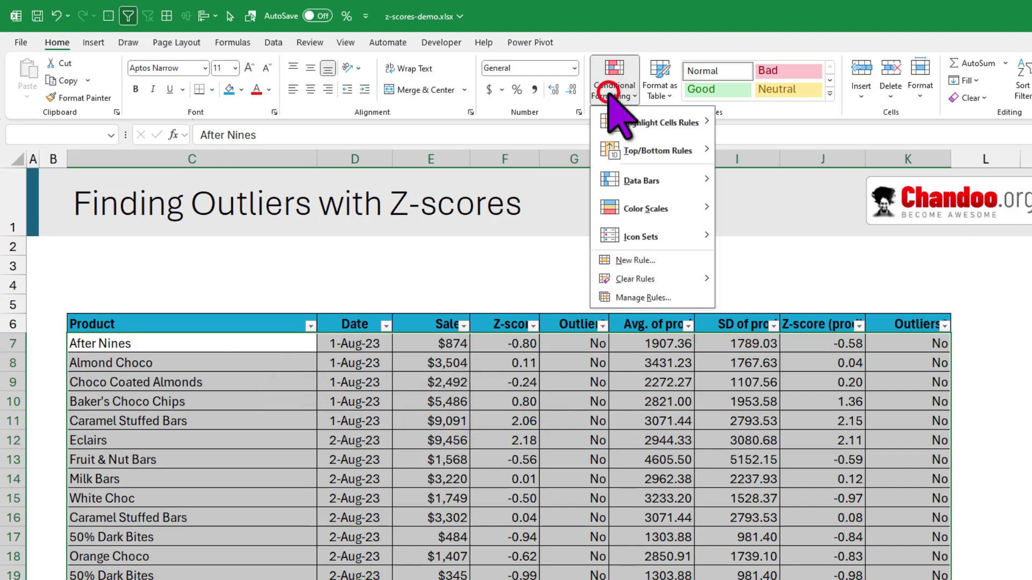
left_click(636, 260)
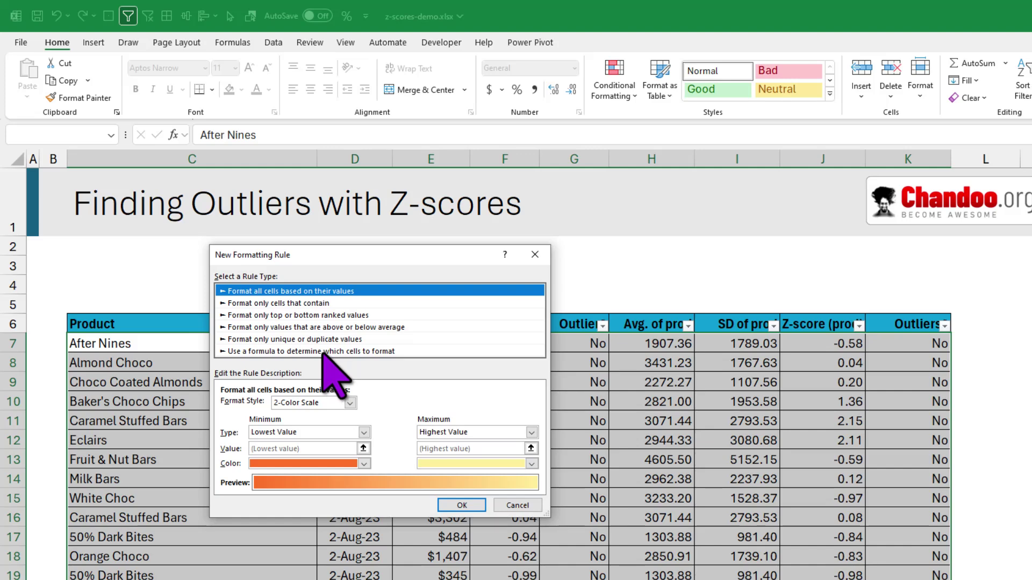
left_click(322, 351)
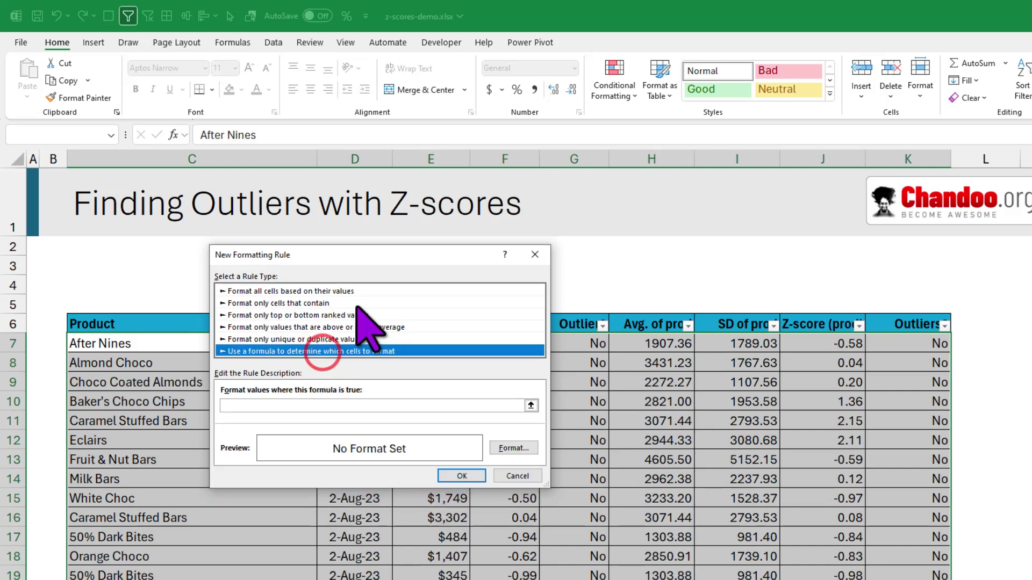
left_click_drag(378, 255, 1031, 218)
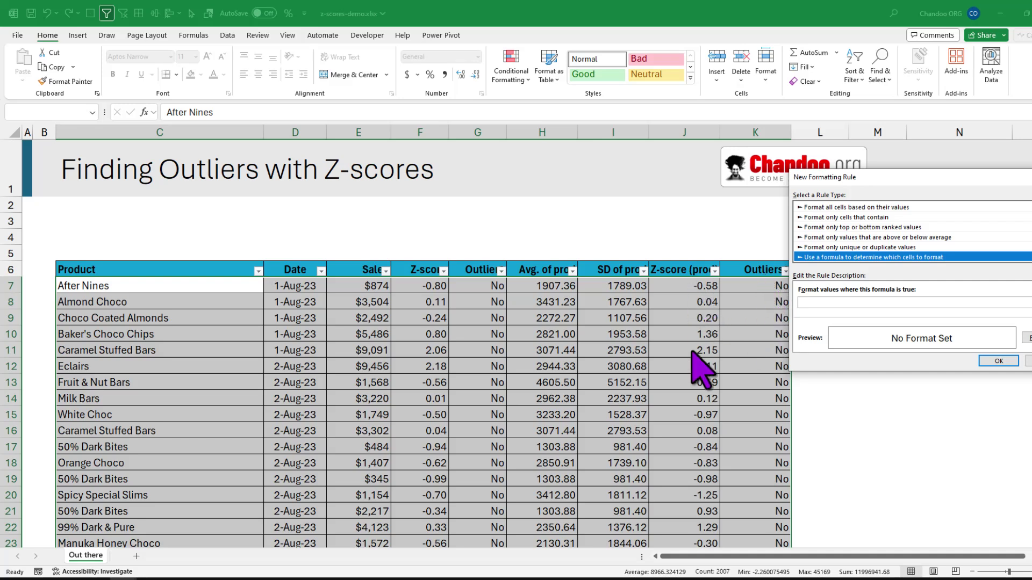
left_click_drag(883, 183, 443, 255)
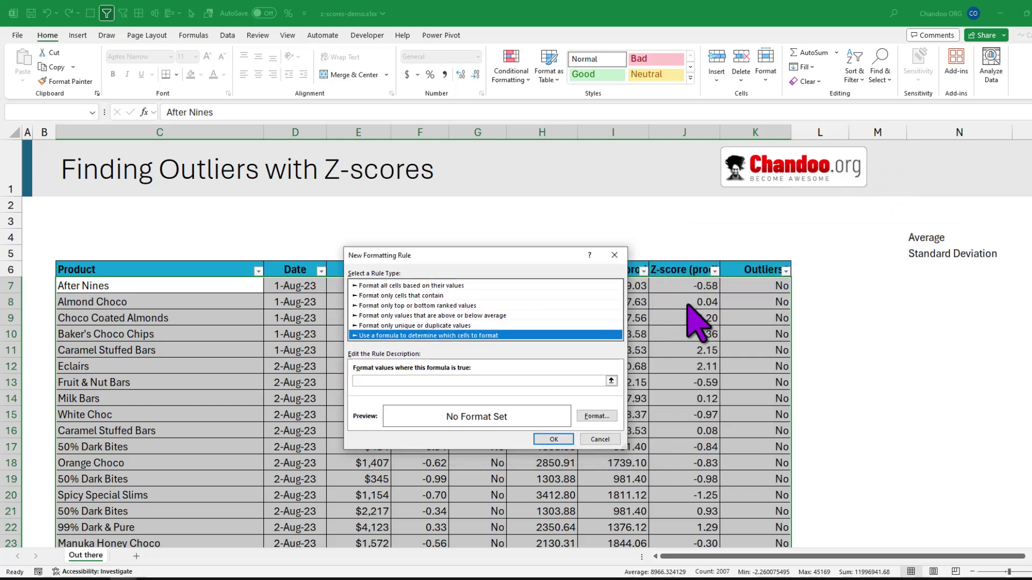
left_click(441, 380)
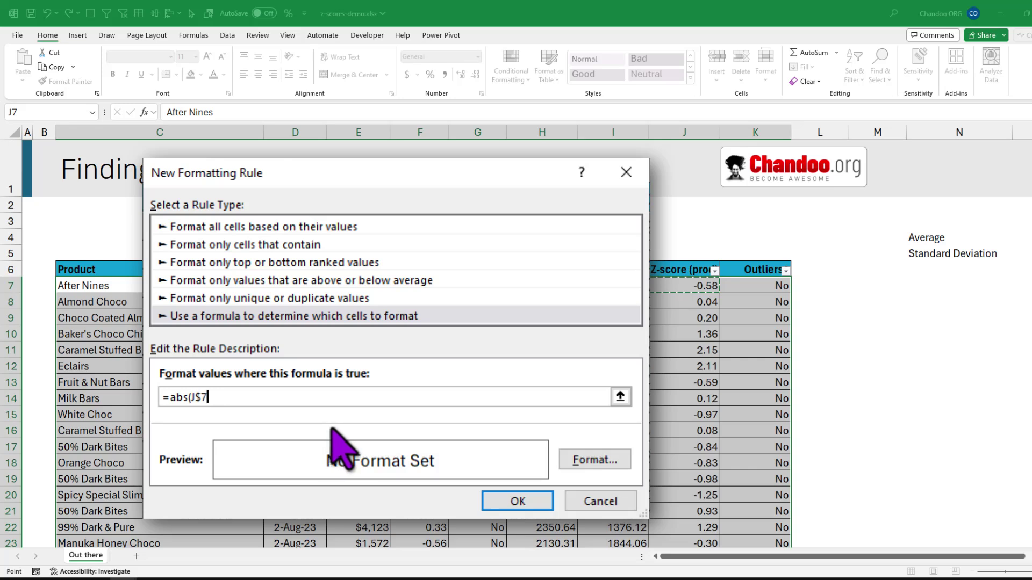
key("F4")
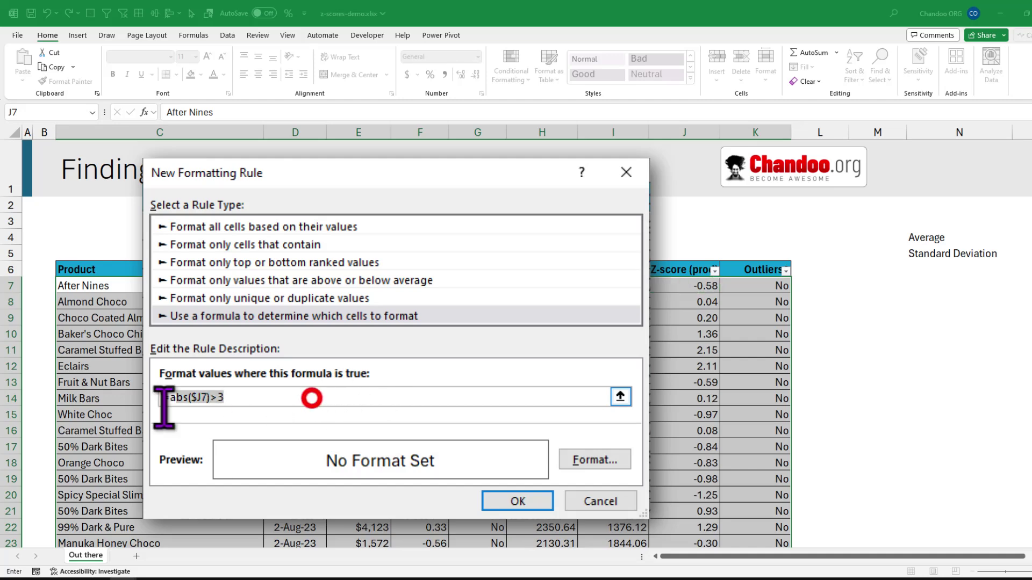
Step: Give the rule a green fill with bold white text and apply it to the selected rows
left_click(596, 417)
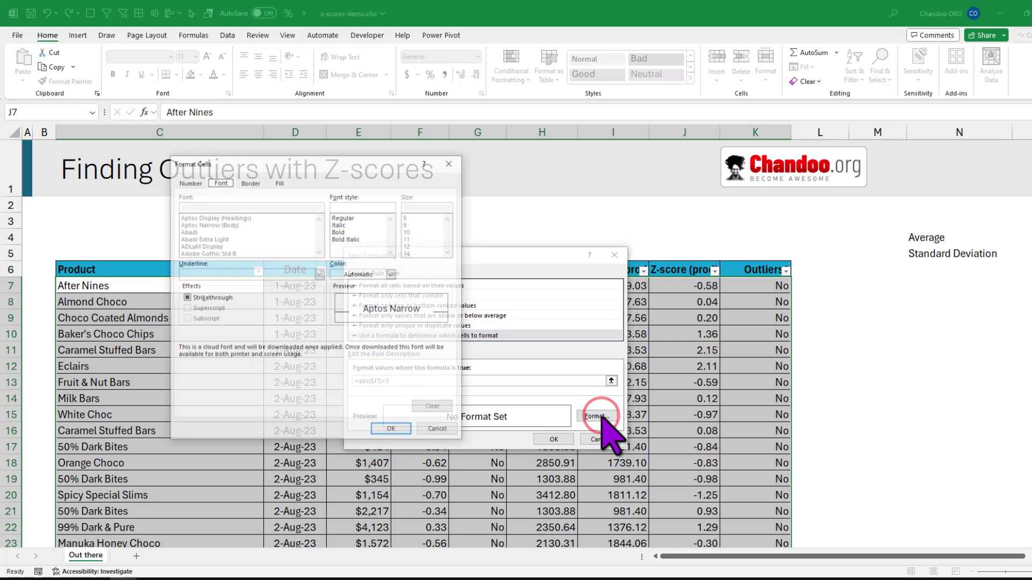
left_click(279, 182)
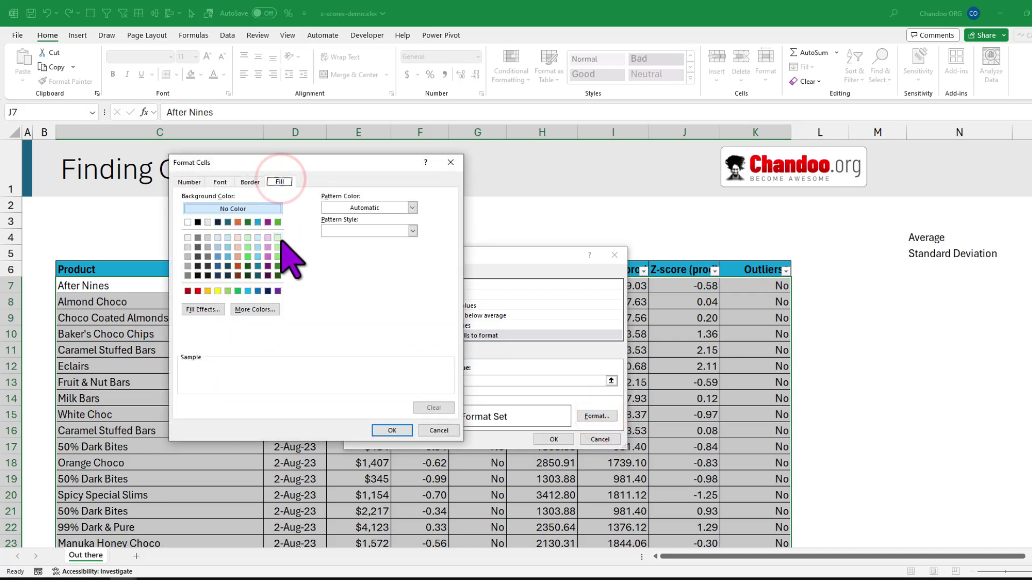
left_click(277, 222)
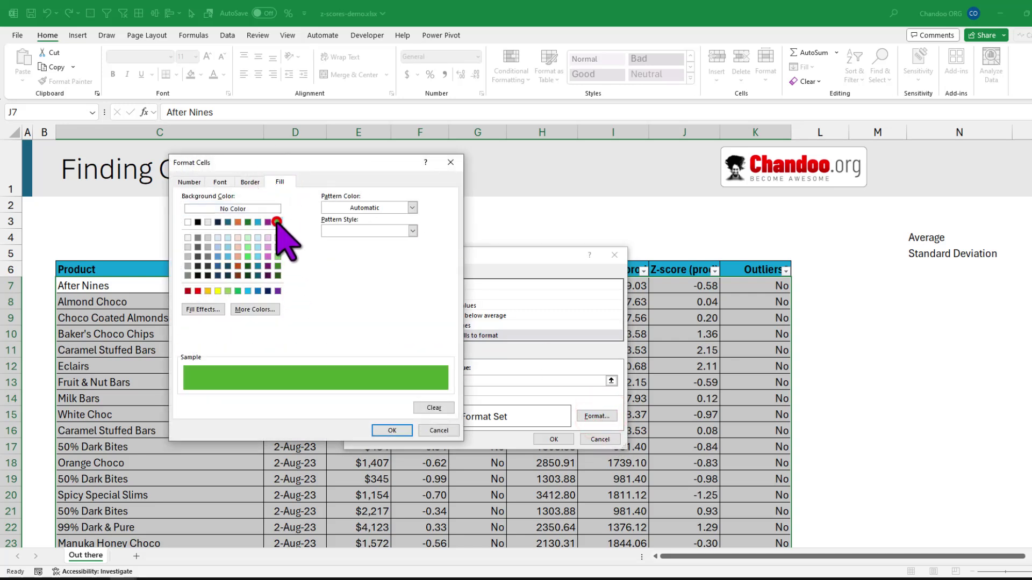
left_click(220, 182)
left_click(392, 274)
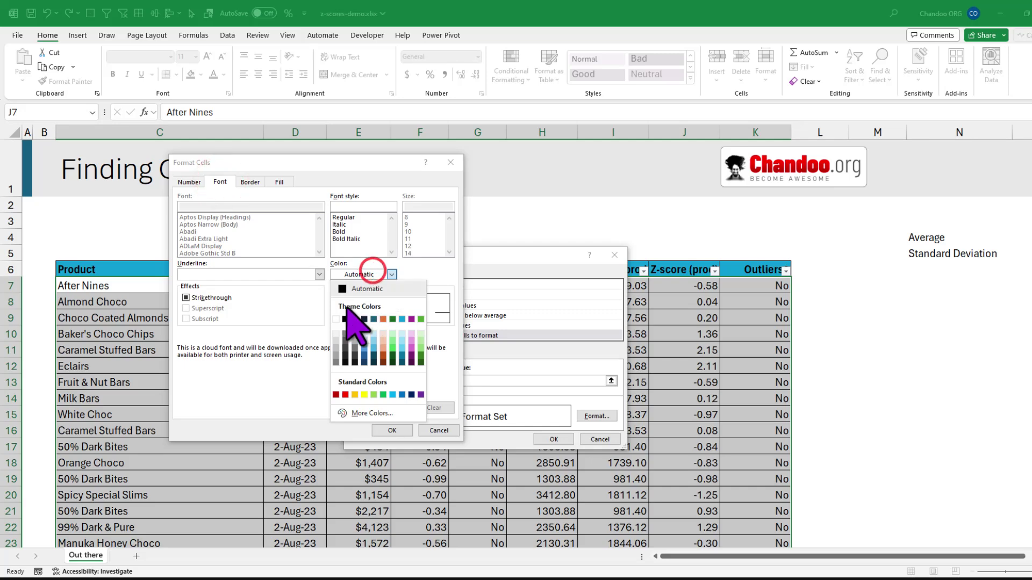
left_click(334, 317)
left_click(344, 232)
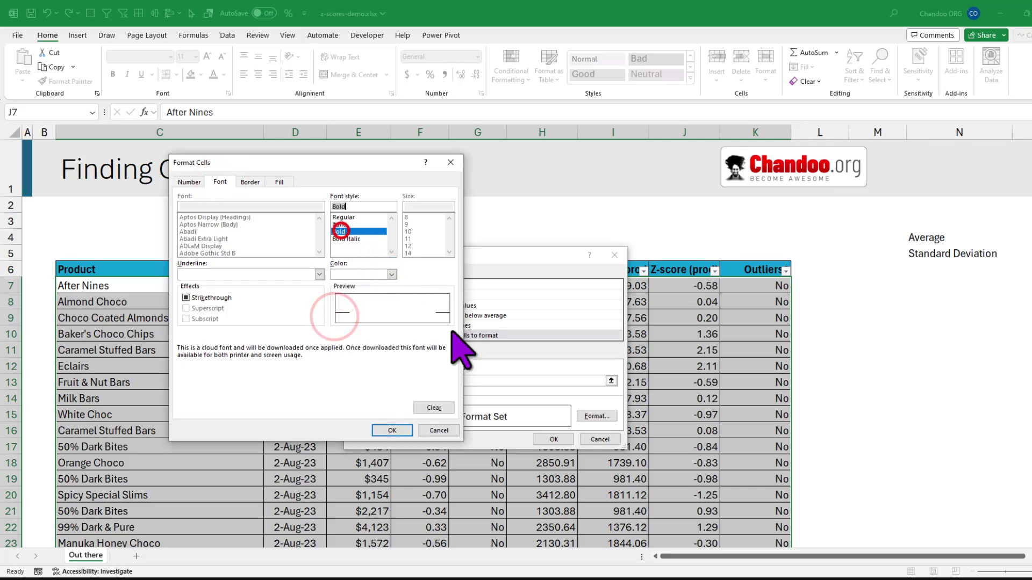
left_click(392, 430)
left_click(556, 441)
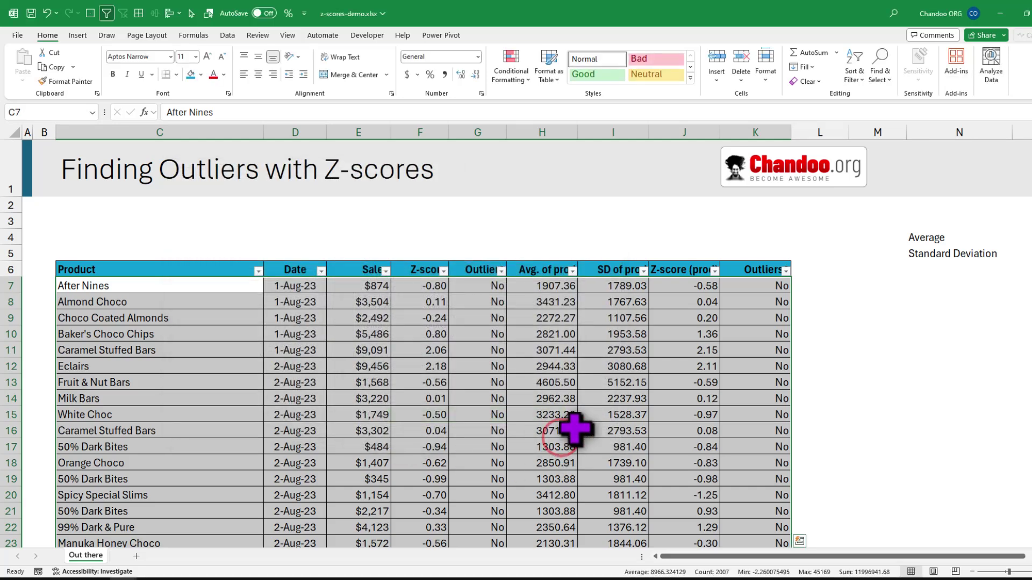
Step: Check the conditional formatting down the table, including the Drinking Coco outlier in row 69
scroll(816, 388, "down", 1)
scroll(816, 388, "down", 19)
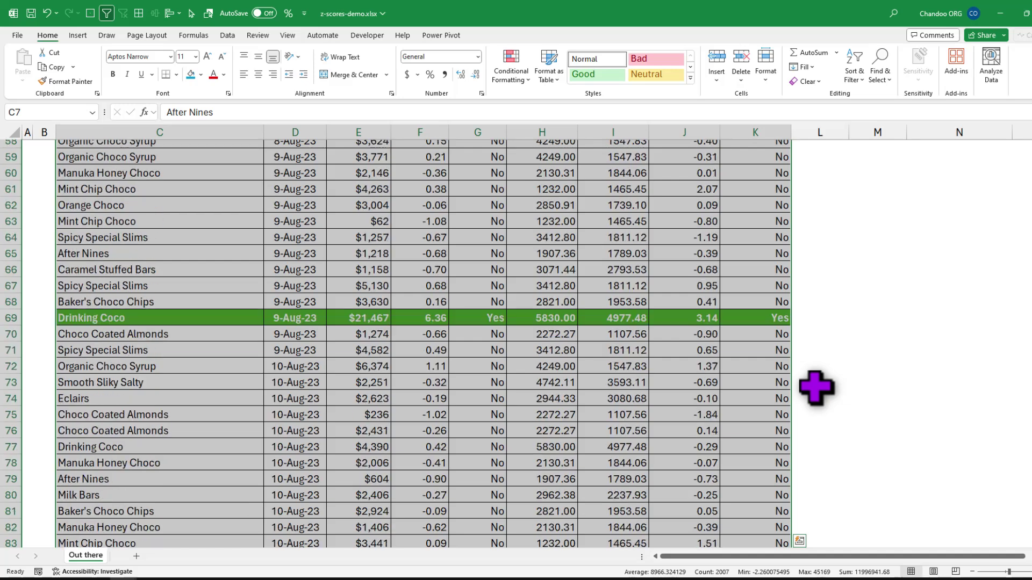
left_click(755, 321)
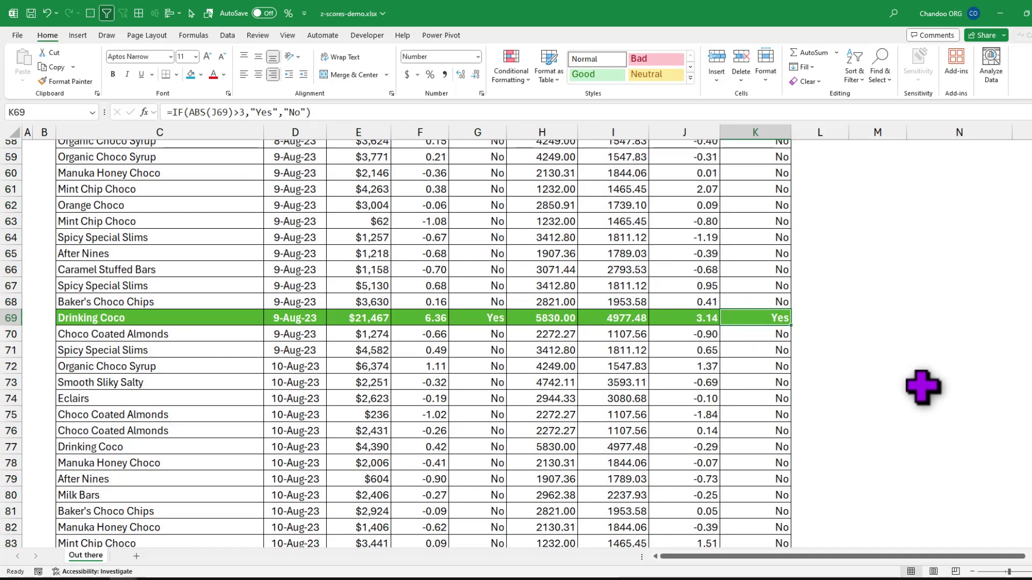
left_click_drag(137, 319, 767, 315)
scroll(668, 431, "down", 10)
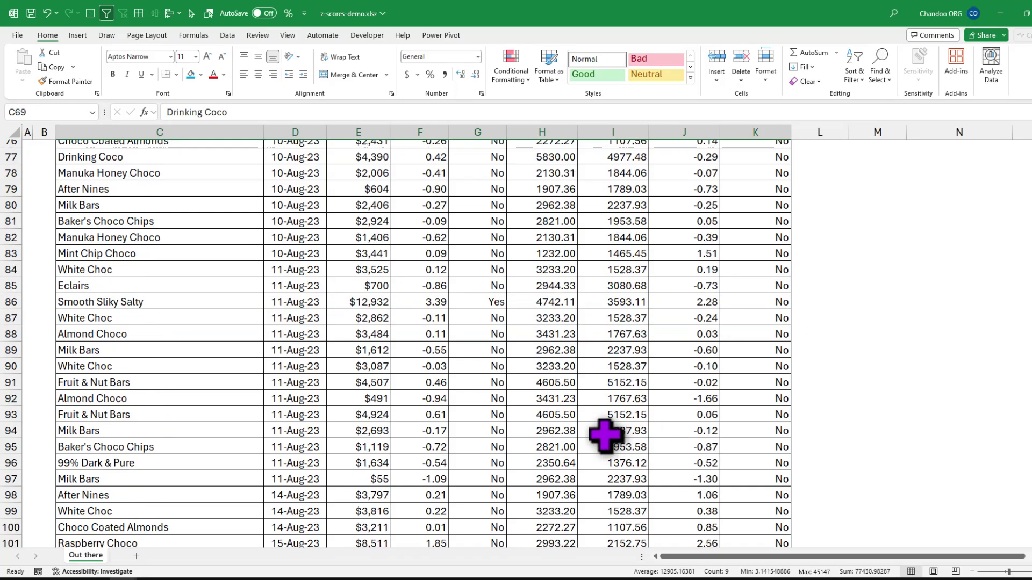